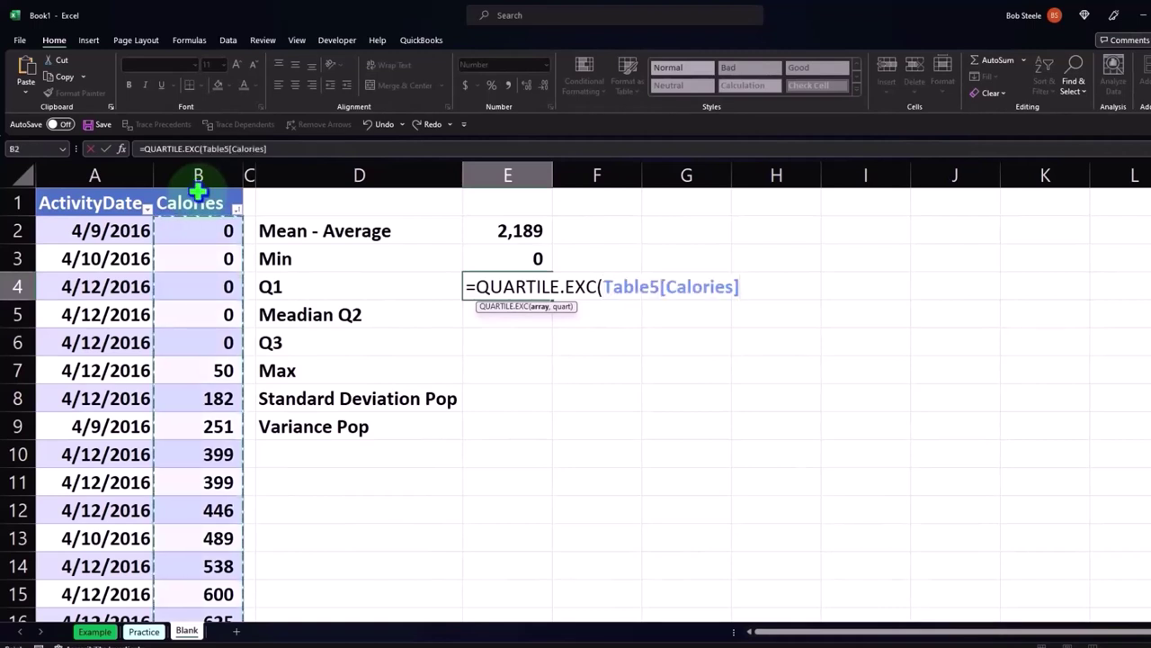
- Complete the Q1 formula =QUARTILE.EXC(Table5[Calories],1) and enter =MEDIAN(Table5[Calories]) in E5
text(,)
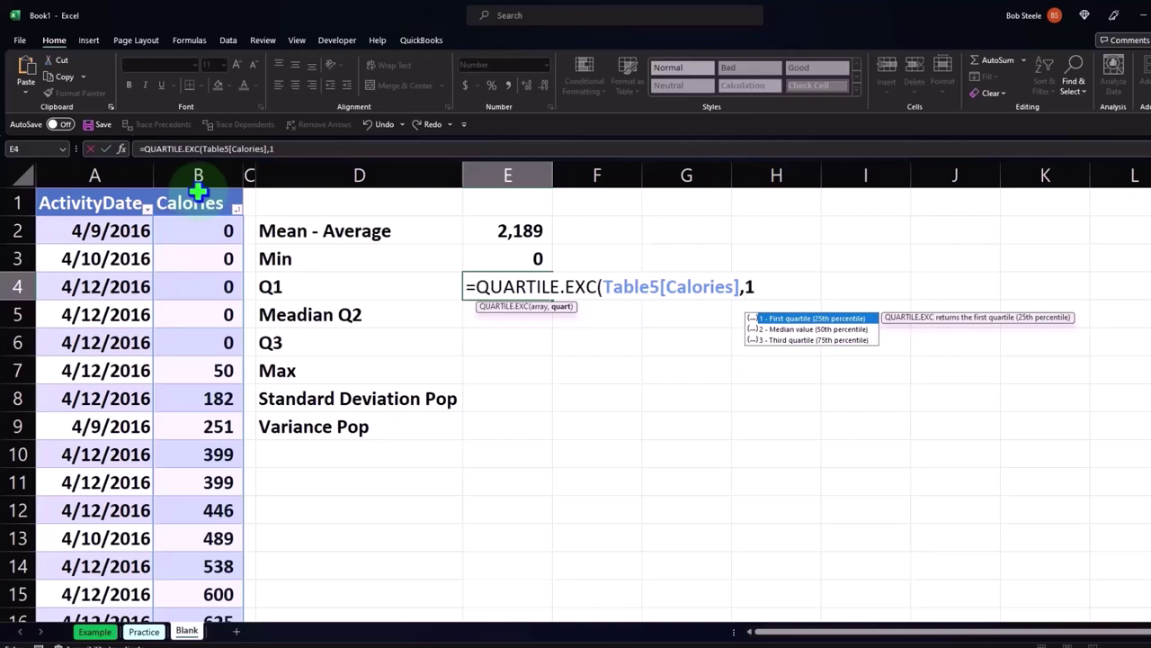
text(1)
key(Return)
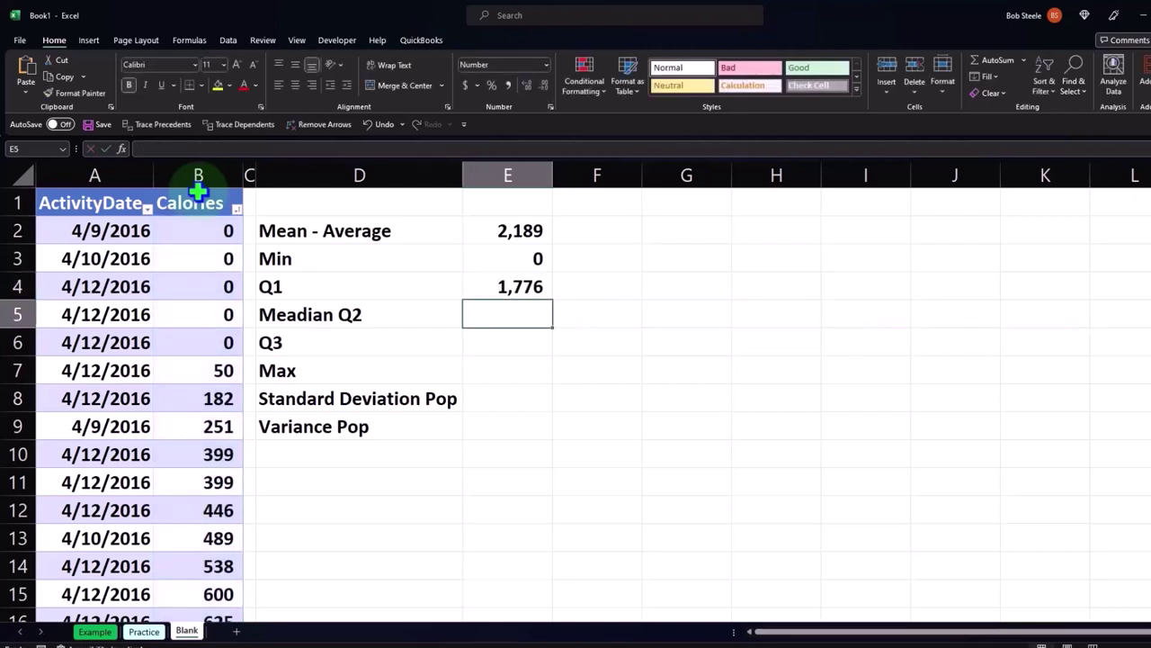
text(=)
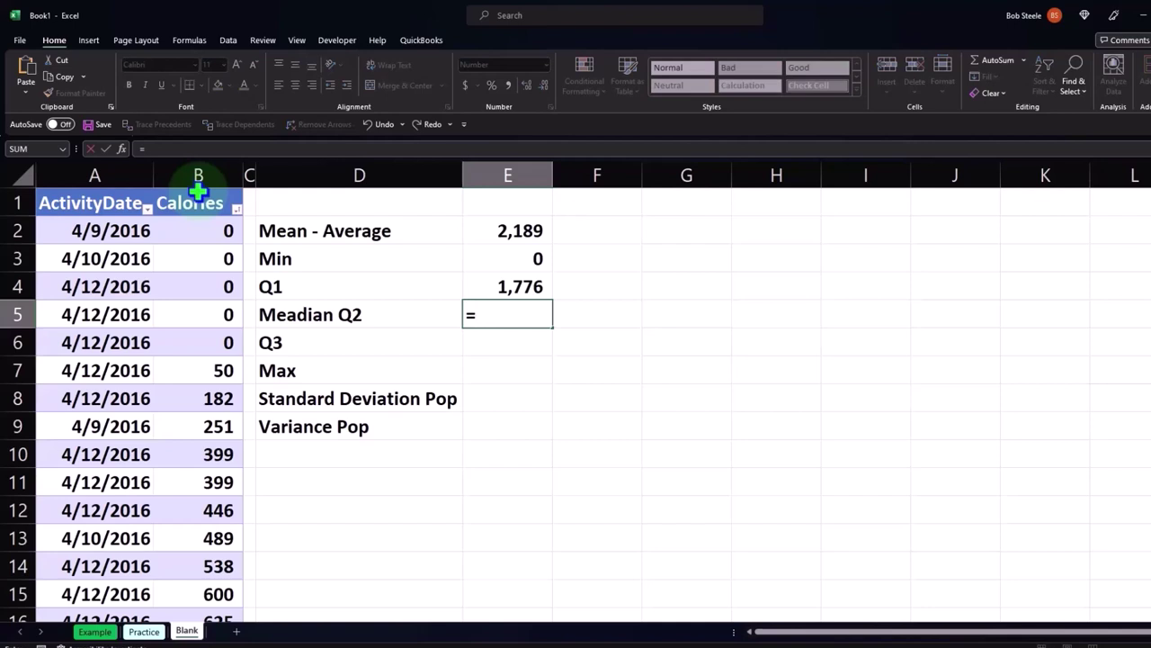
text(me)
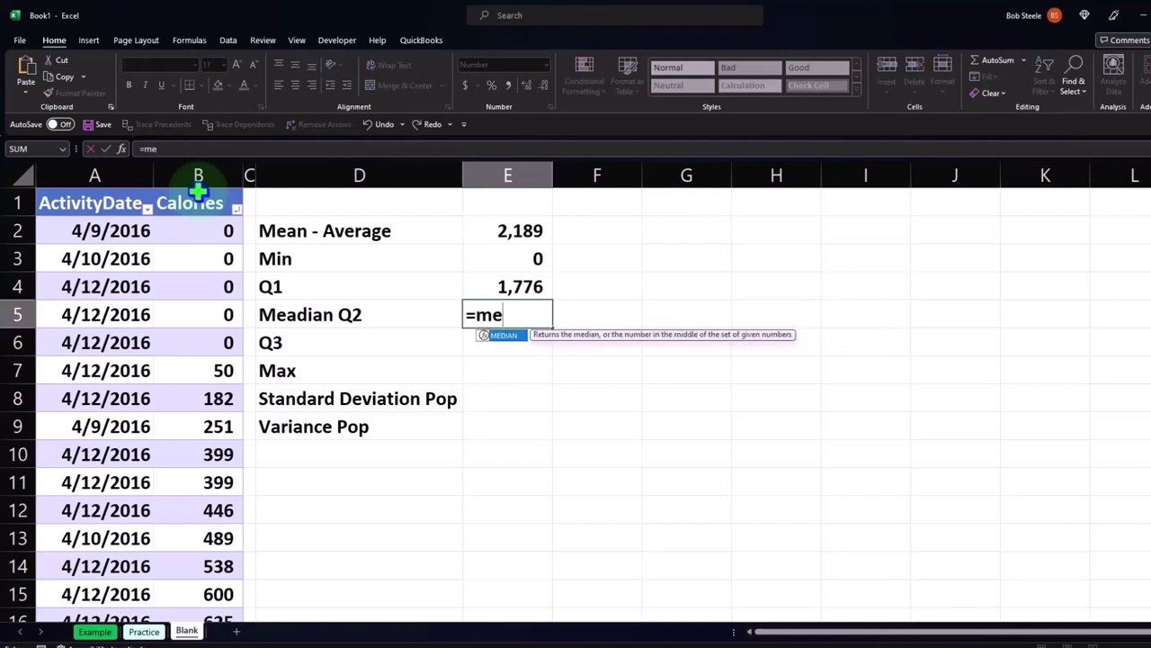
key(Tab)
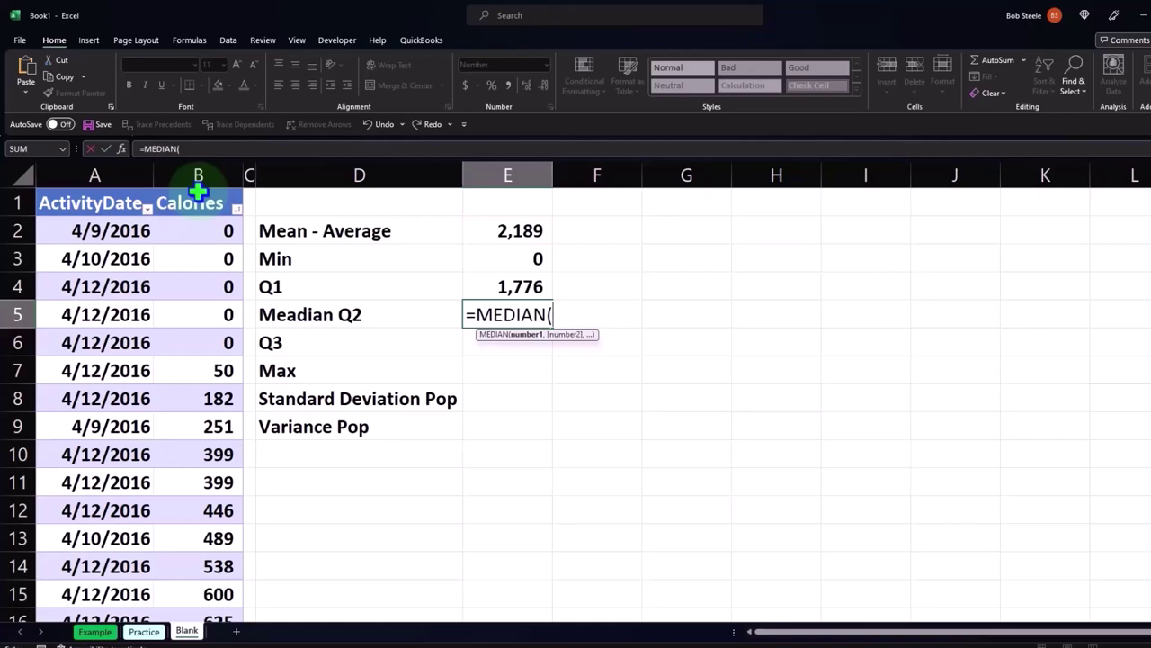
click(197, 189)
key(Return)
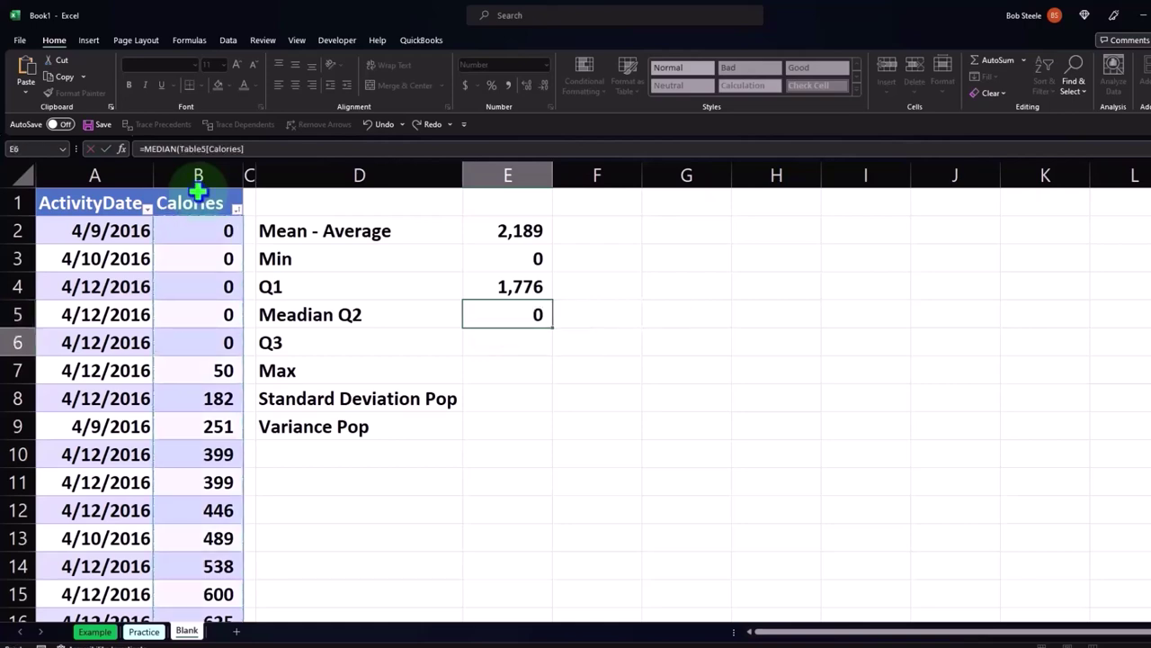
- Enter =QUARTILE.EXC(Table5[Calories],3) in E6 so Q3 shows 2,672
text(=qu)
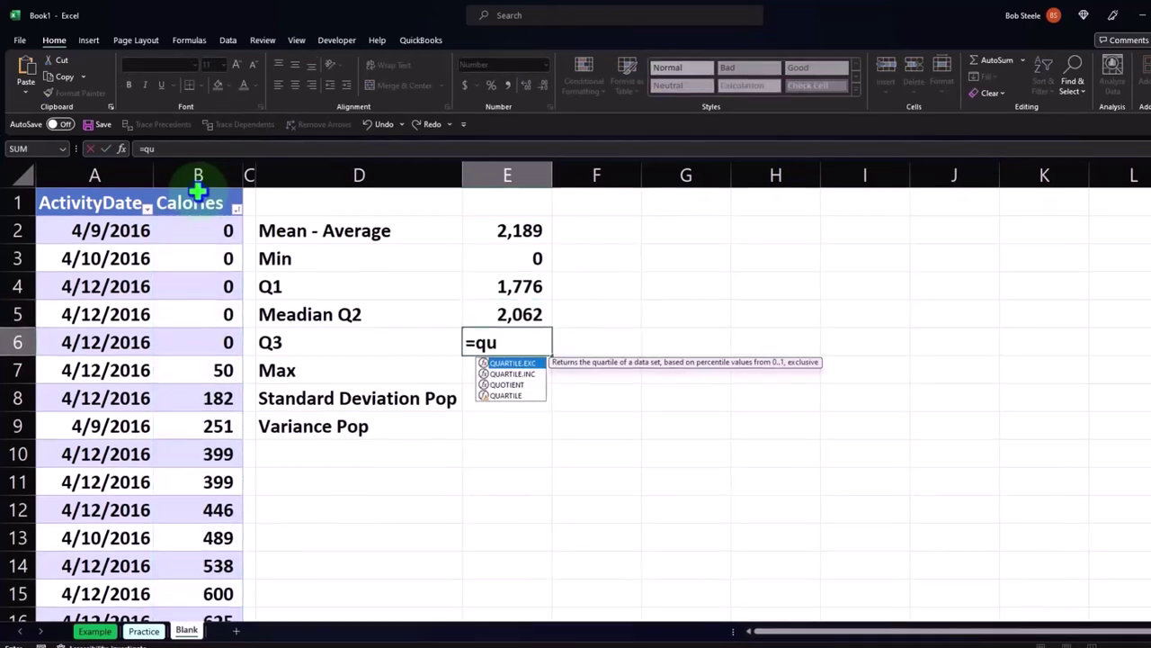
key(Tab)
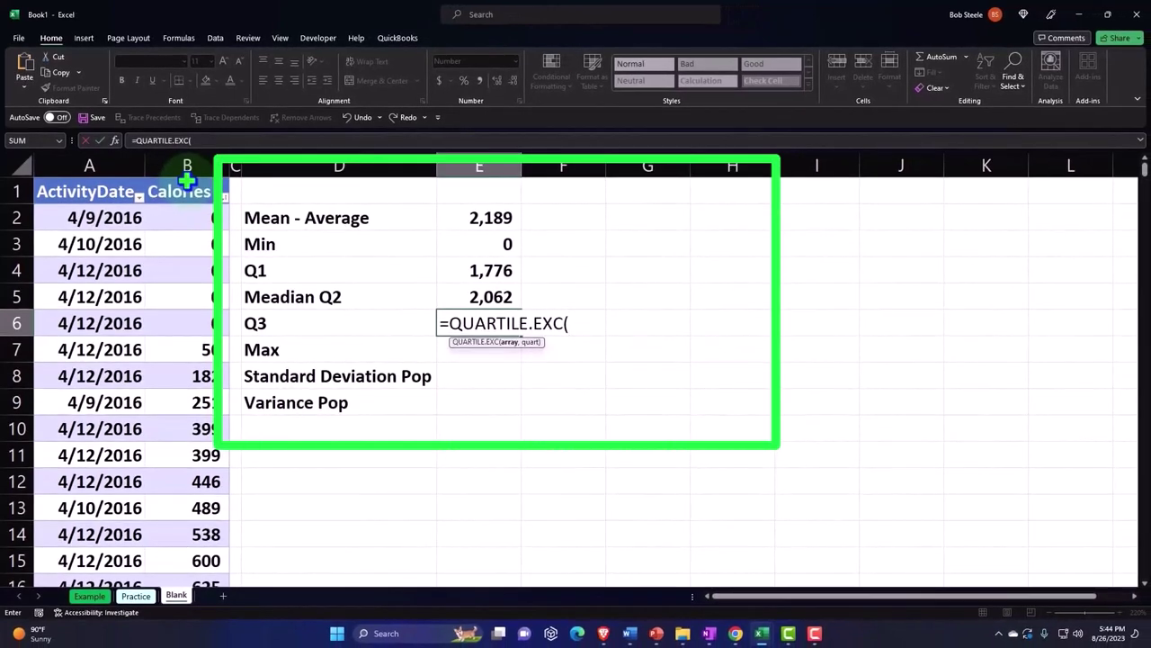
click(187, 183)
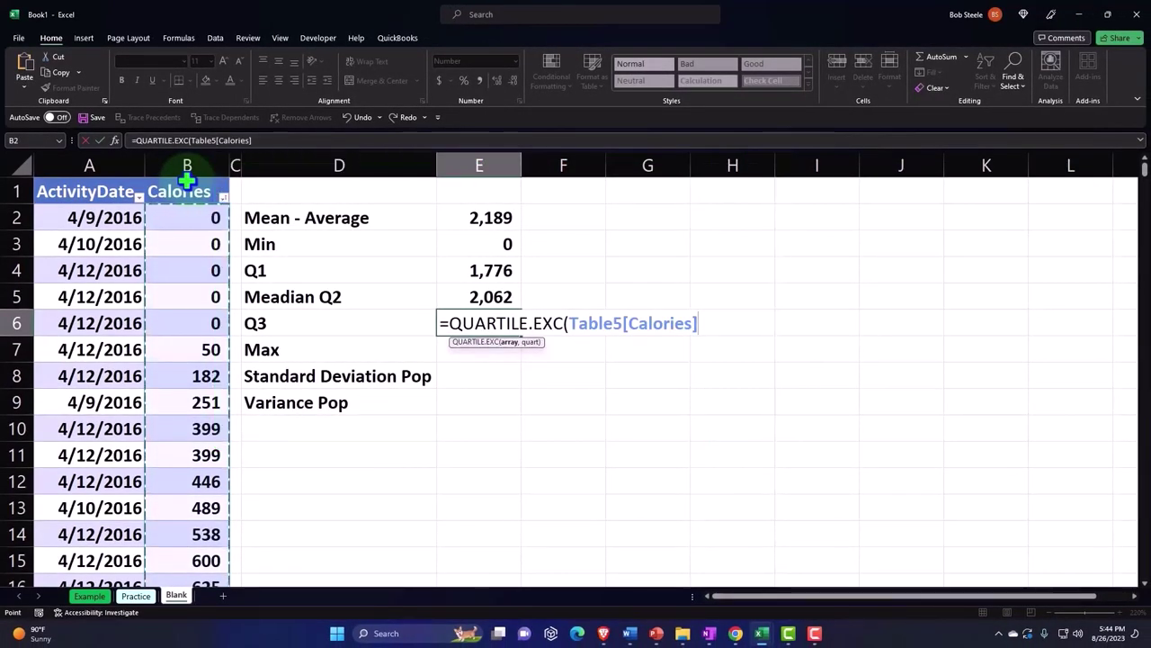
text(,3)
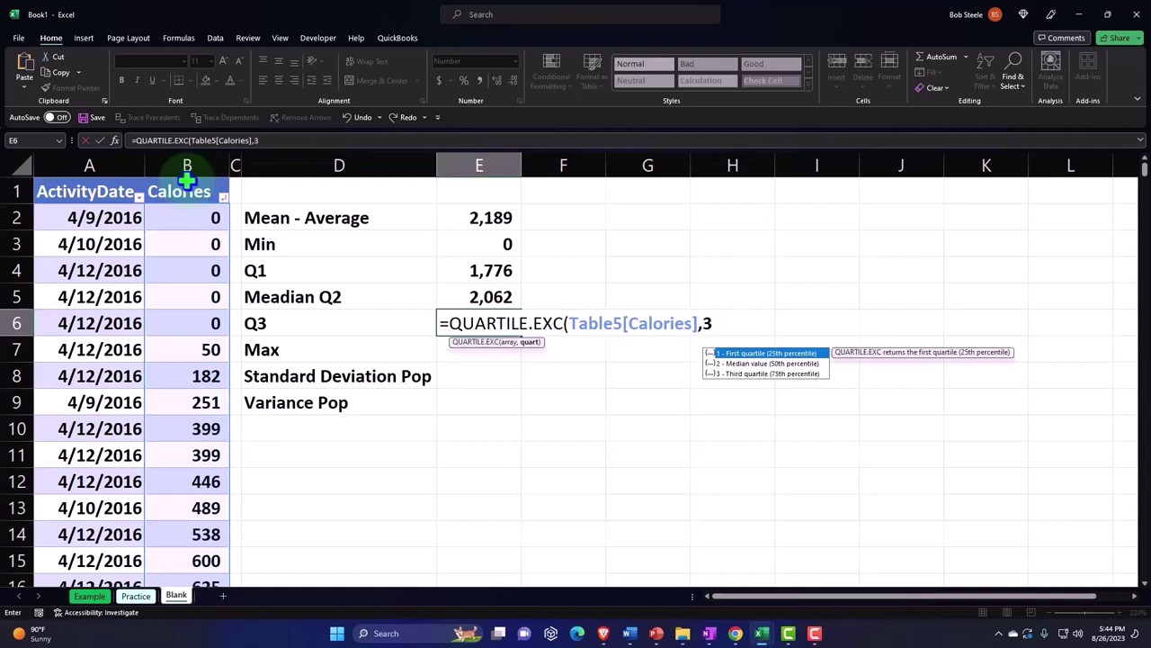
key(Return)
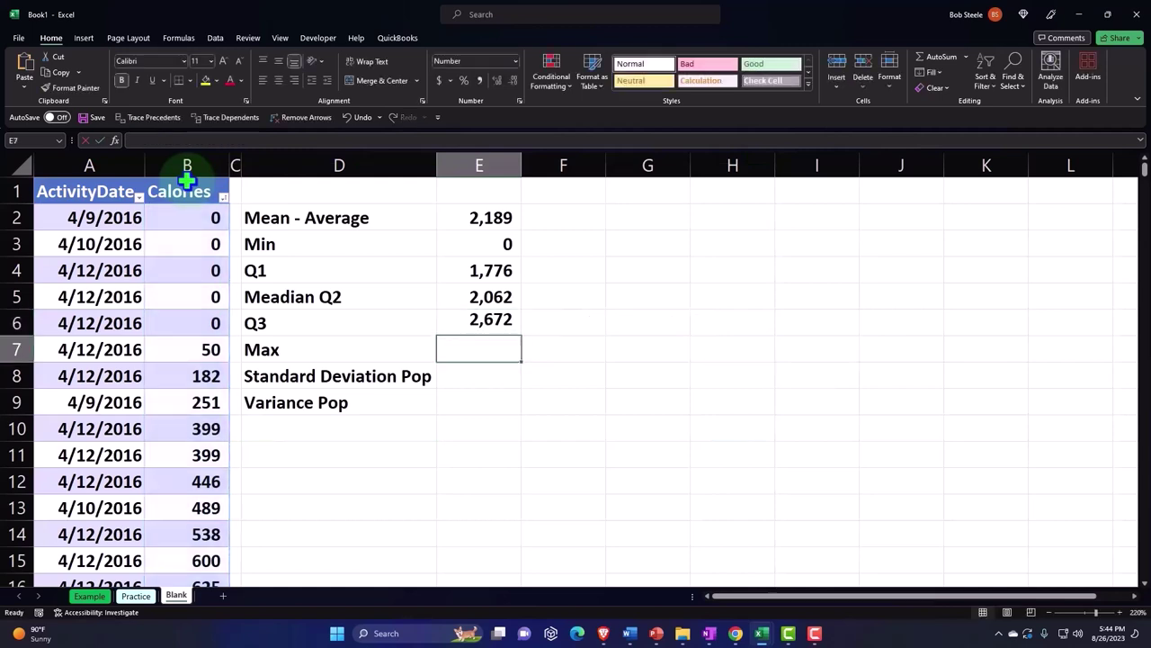
- Enter =MAX(Table5[Calories]) in E7 (4,562) and sort Calories largest to smallest
text(=)
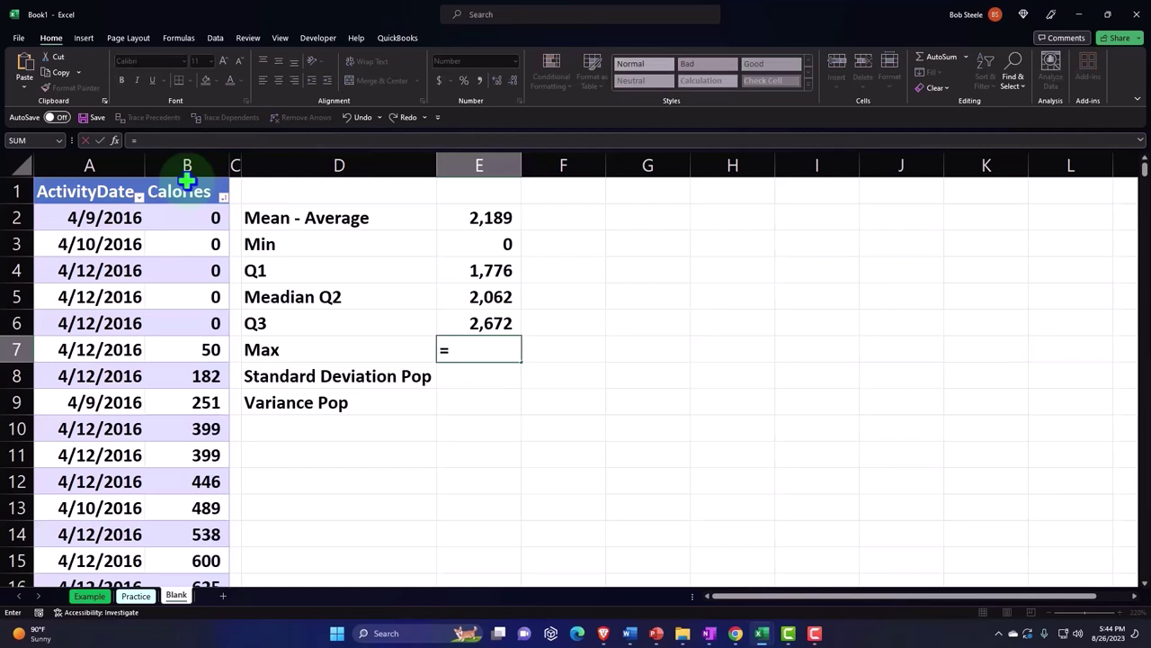
text(max)
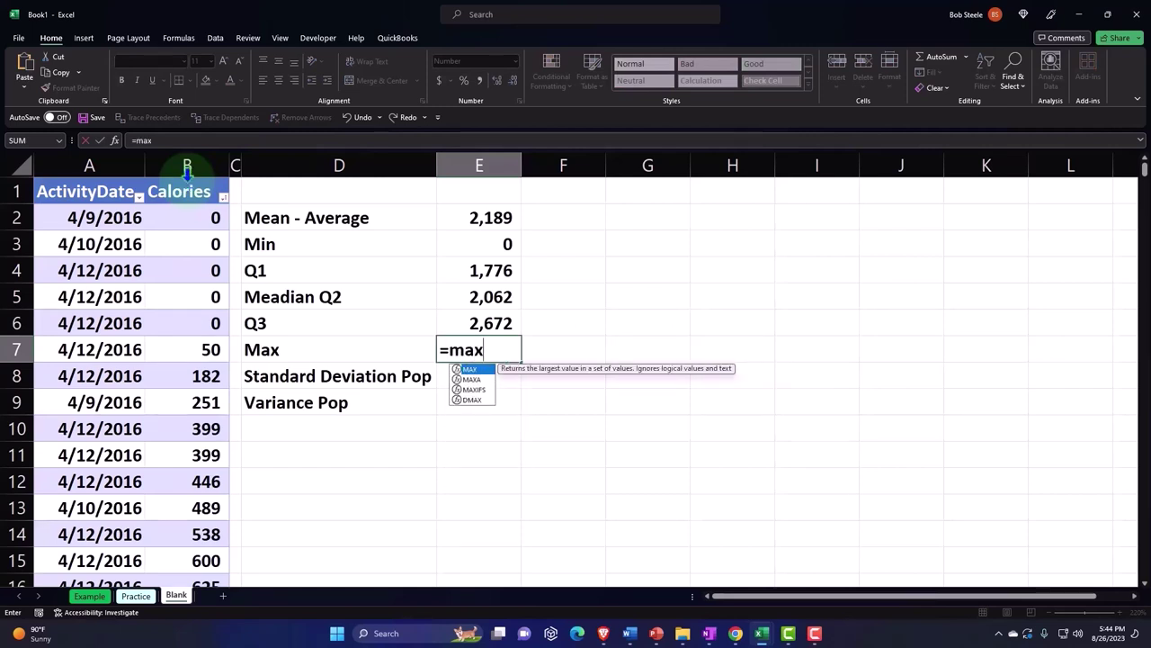
click(187, 180)
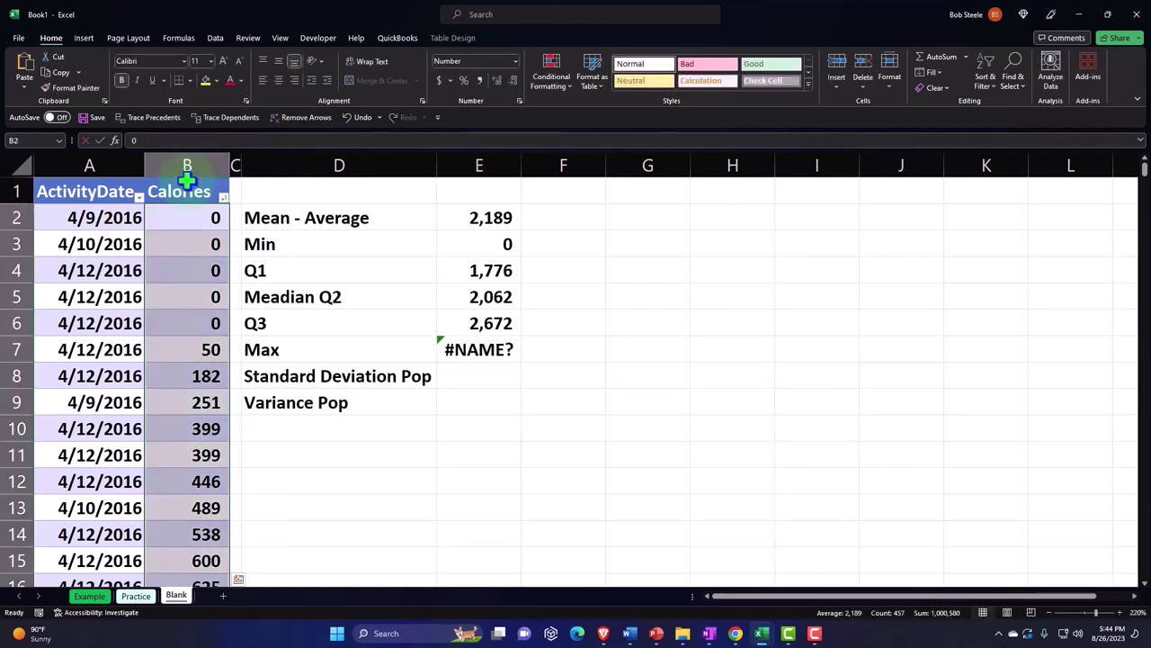
click(463, 349)
text(=max)
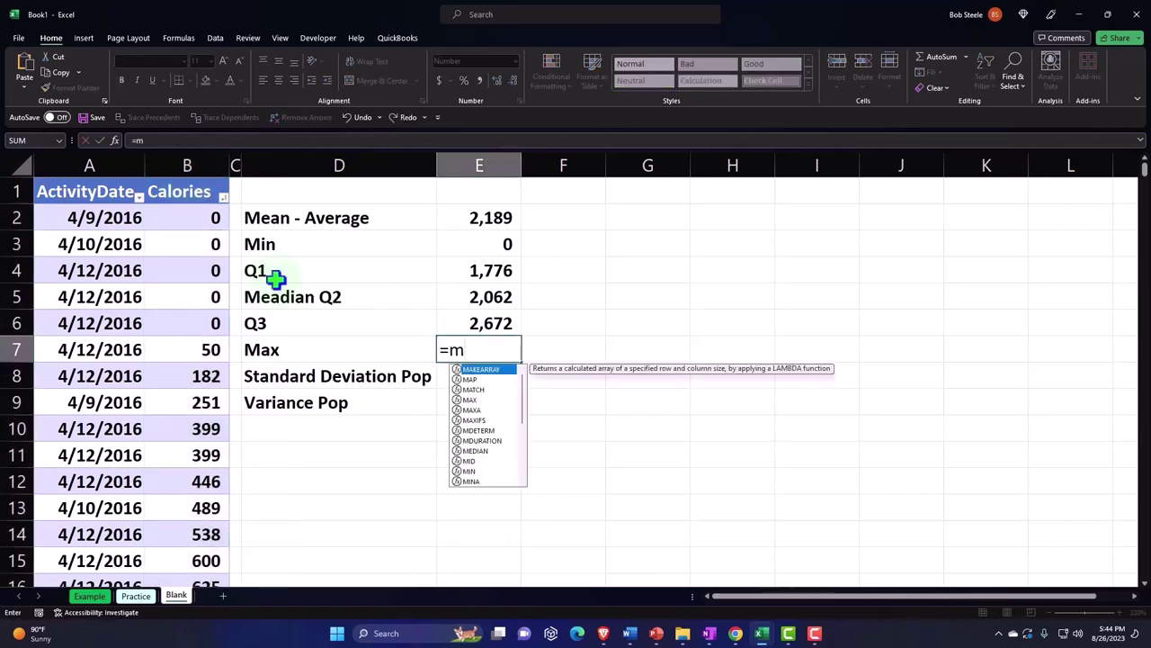
text(()
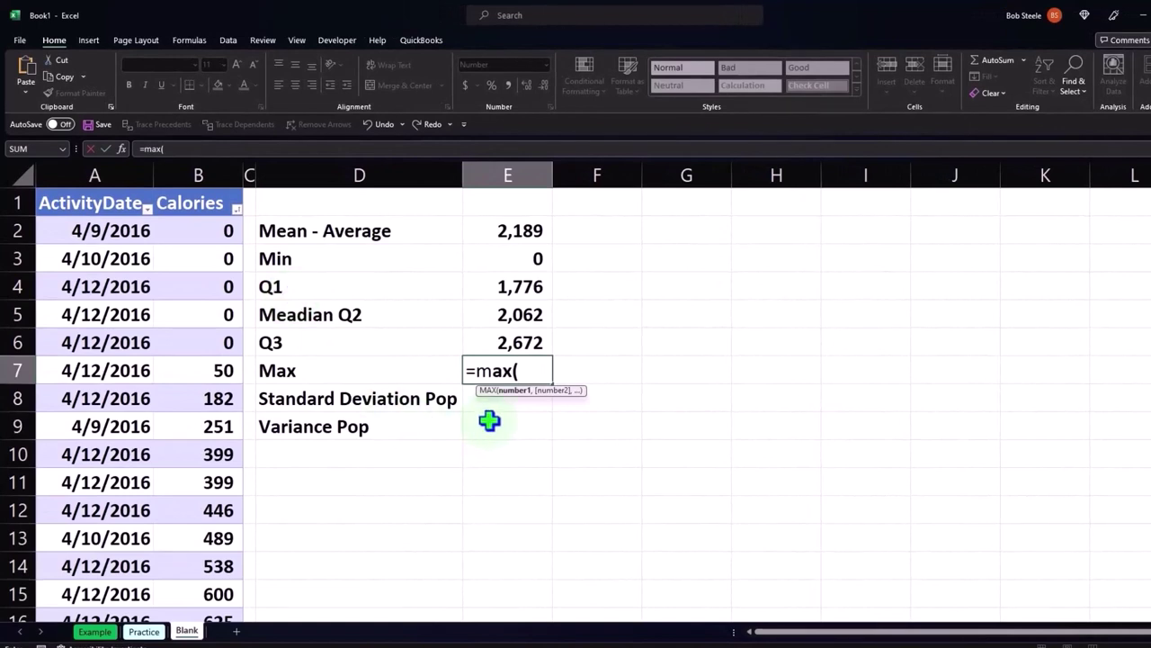
click(205, 191)
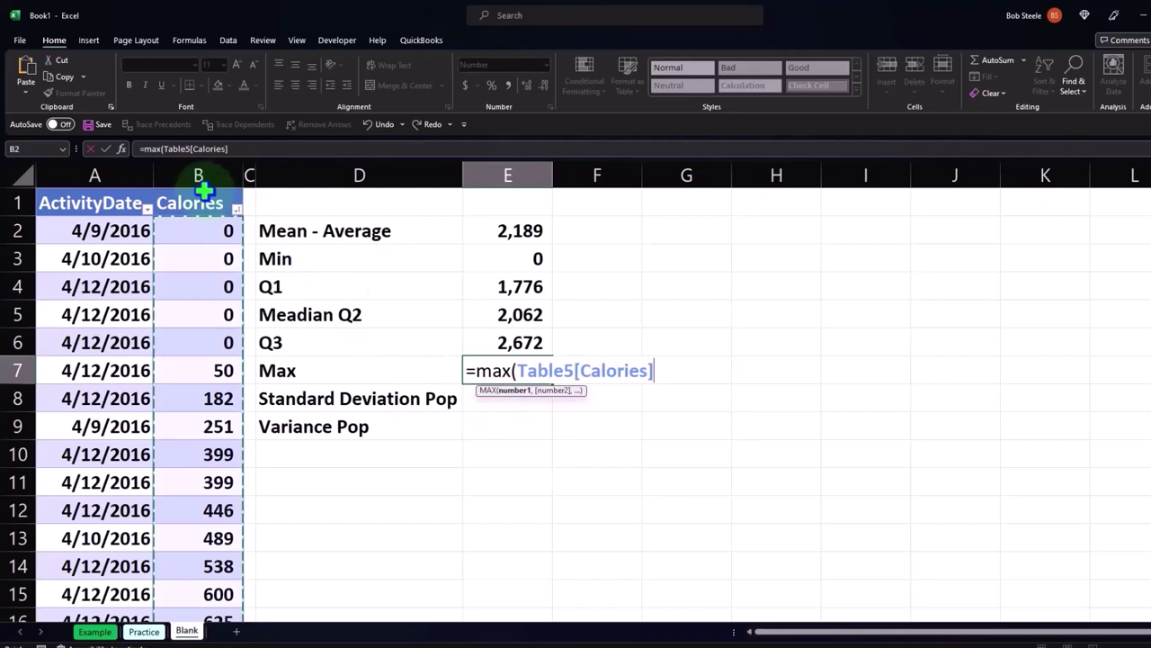
key(Return)
click(235, 209)
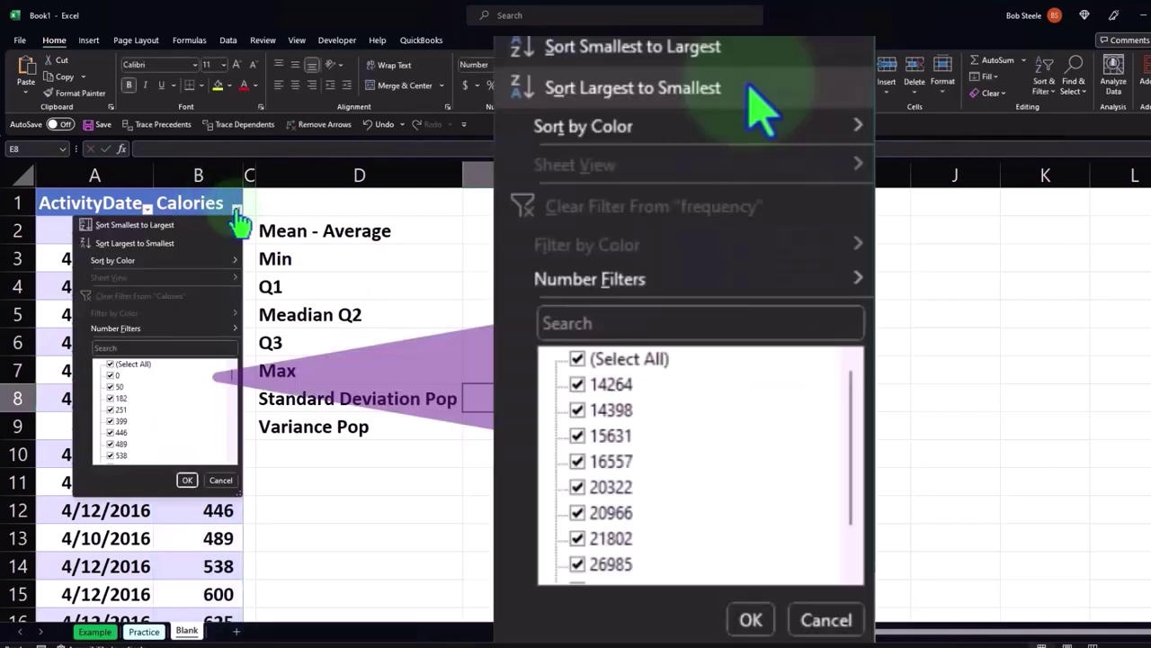
click(169, 247)
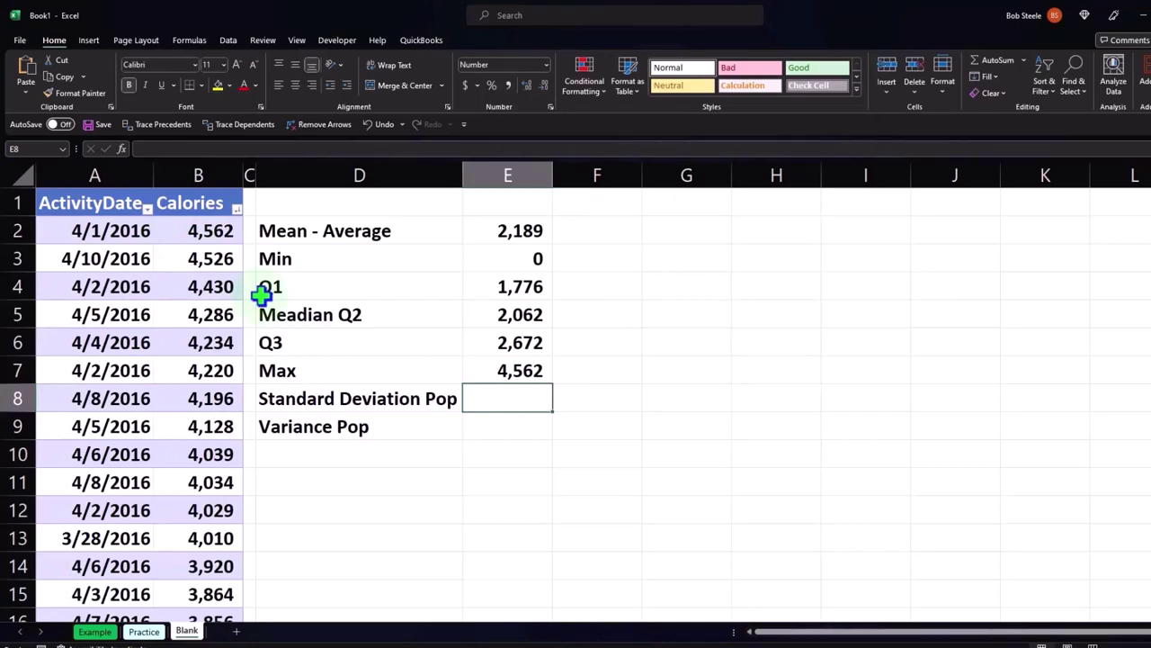
- Enter =STDEV.P(Table5[Calories]) in E8, giving 815
text(=s)
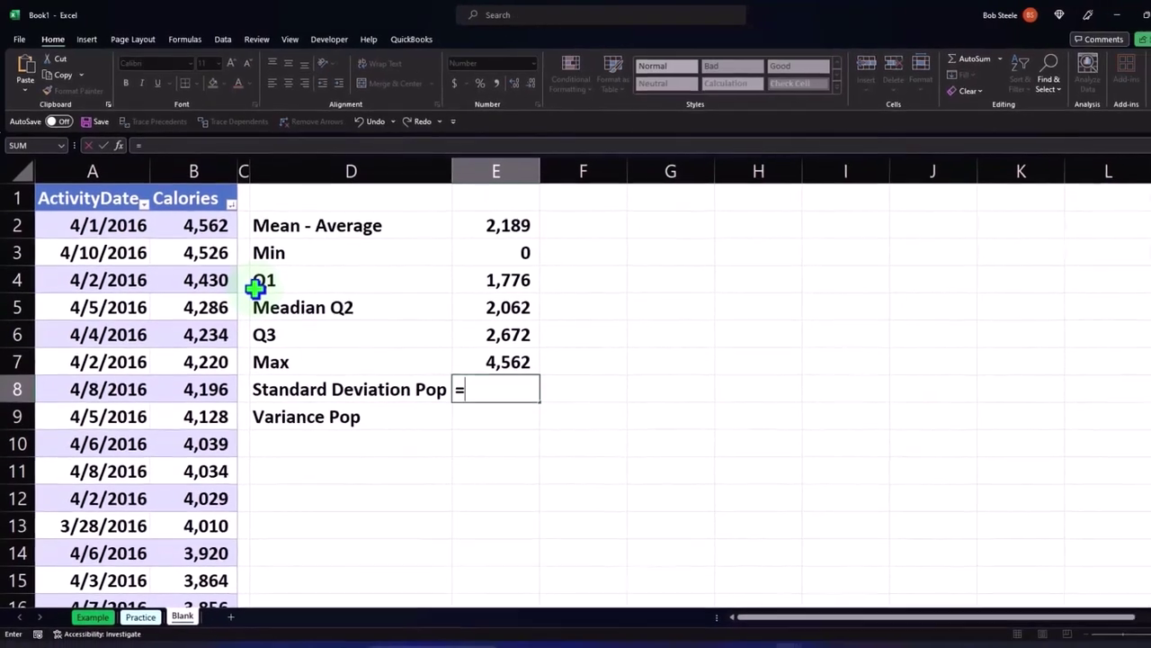
text(t)
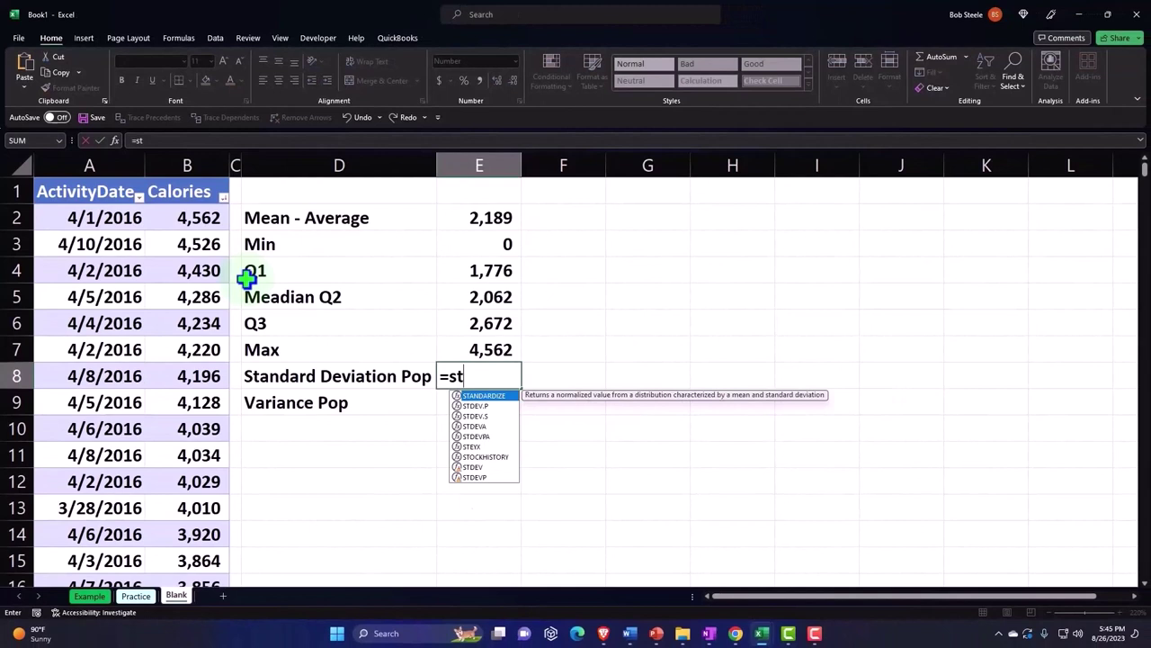
double_click(483, 405)
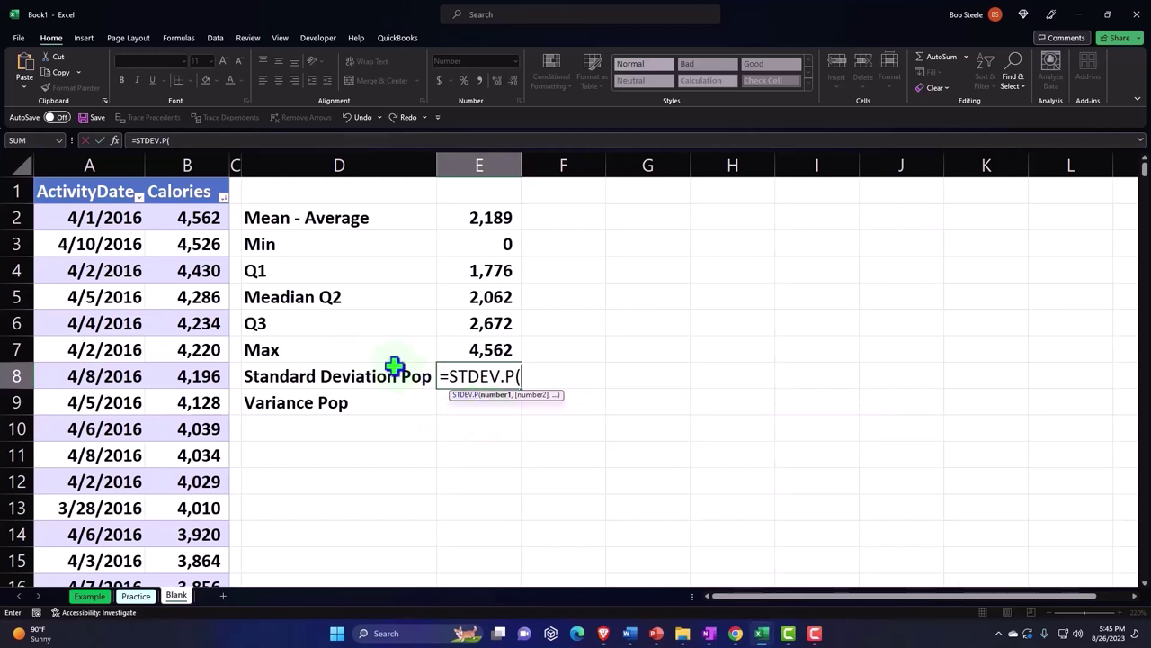
click(194, 183)
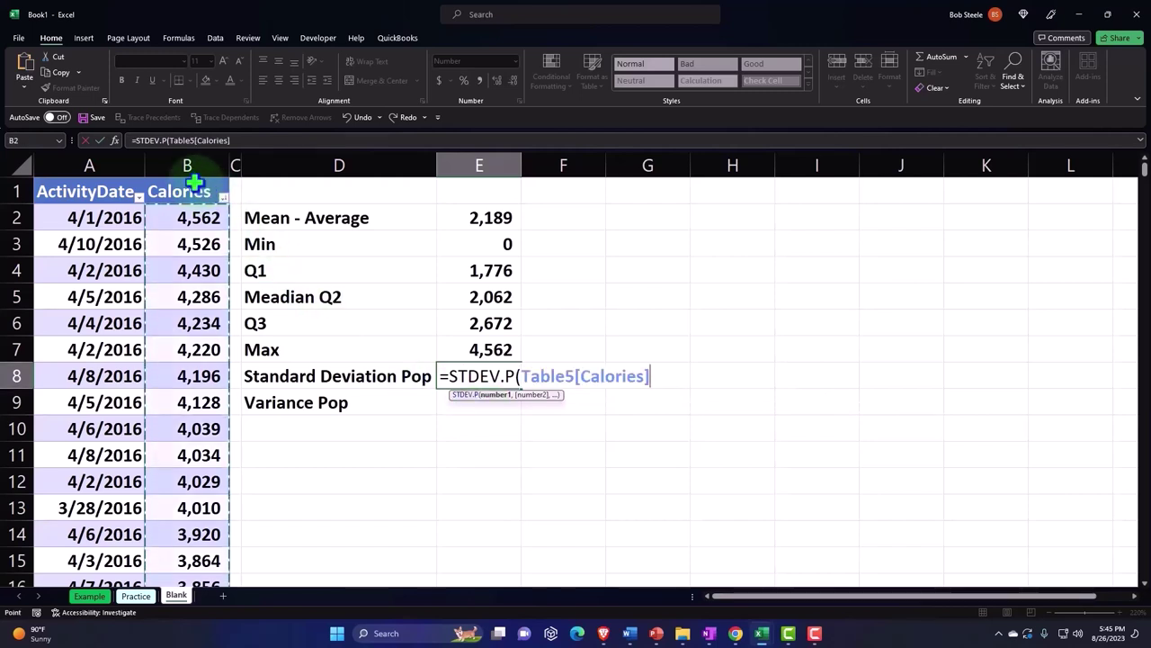
key(Return)
- Enter =VAR.P(Table5[Calories]) in E9, giving 663,560
text(=s)
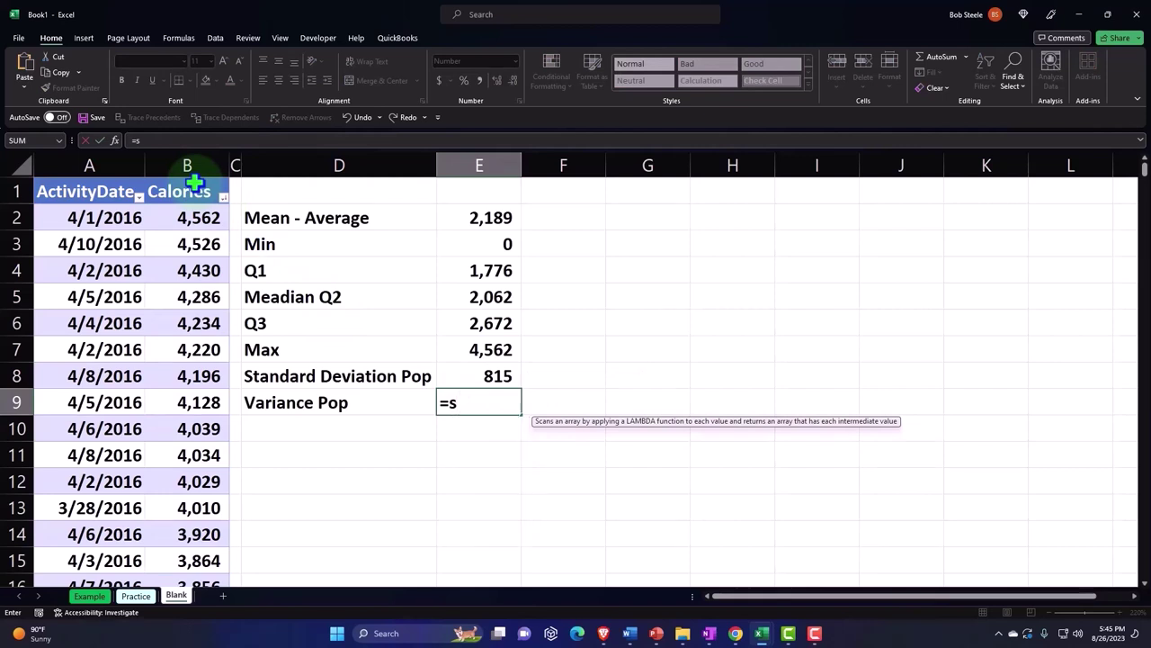
key(BackSpace)
text(va)
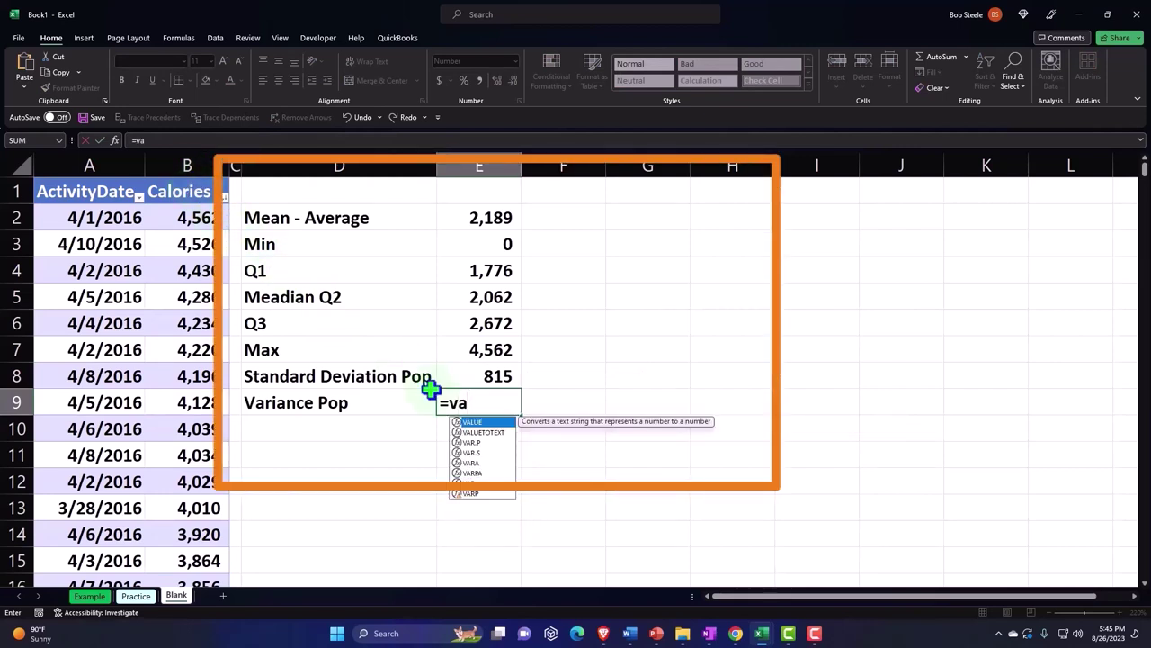
double_click(464, 441)
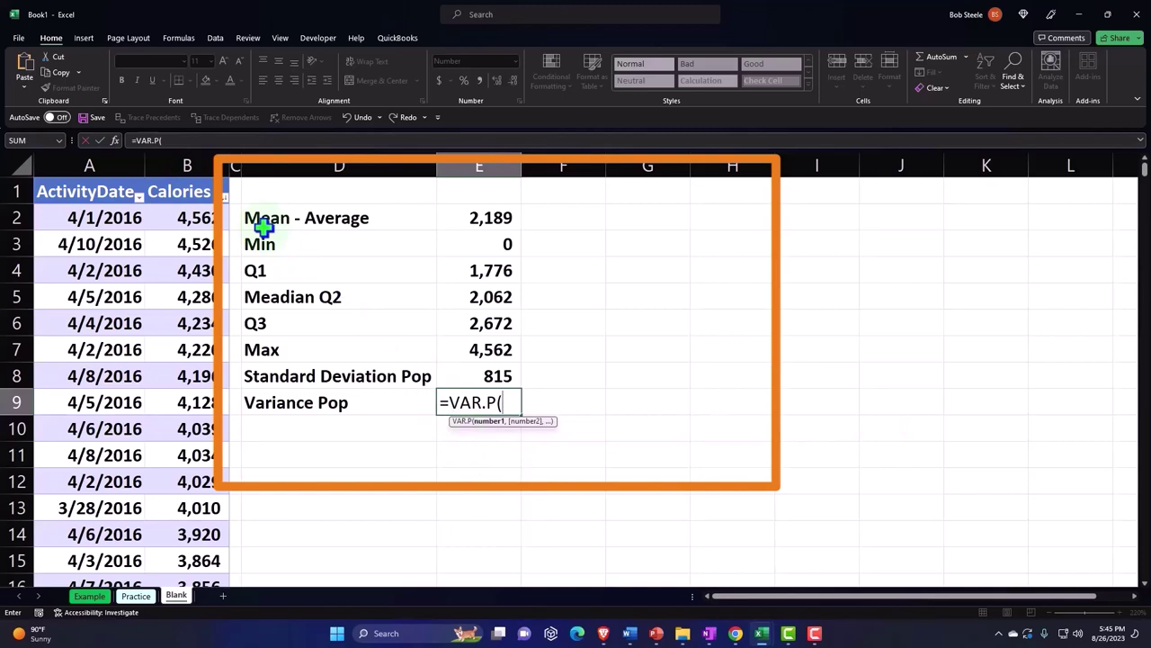
click(199, 178)
key(Return)
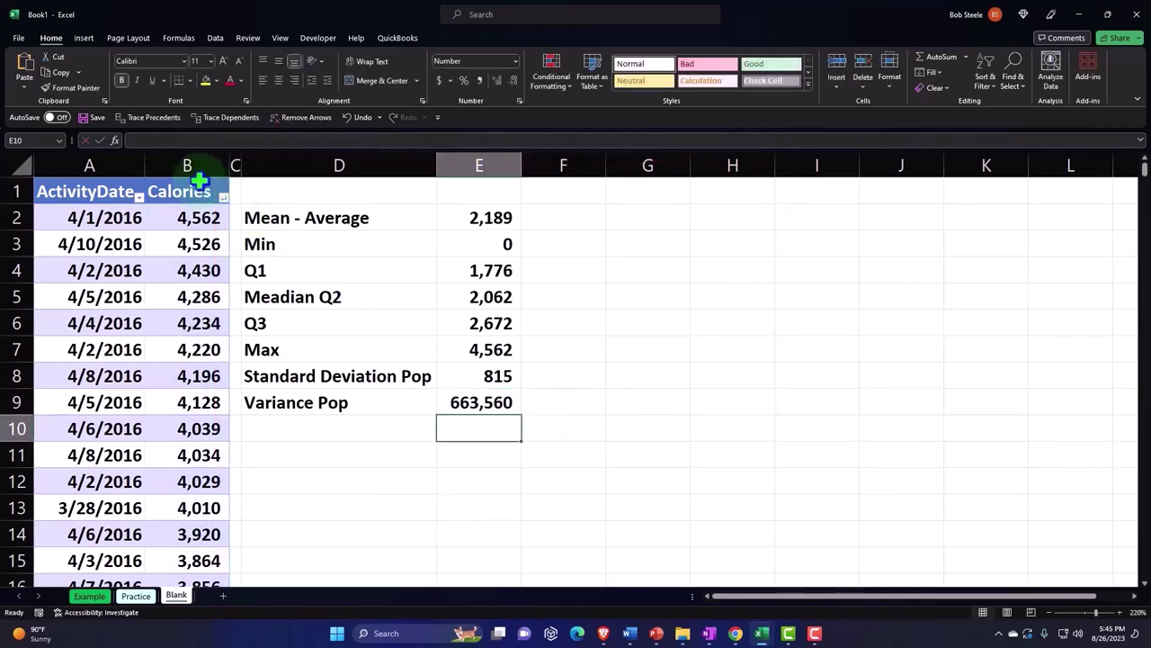
- Type the labels 'Standard Deviation Samp' and 'Varaince Samp' in D11:D12
key(Down)
key(Left)
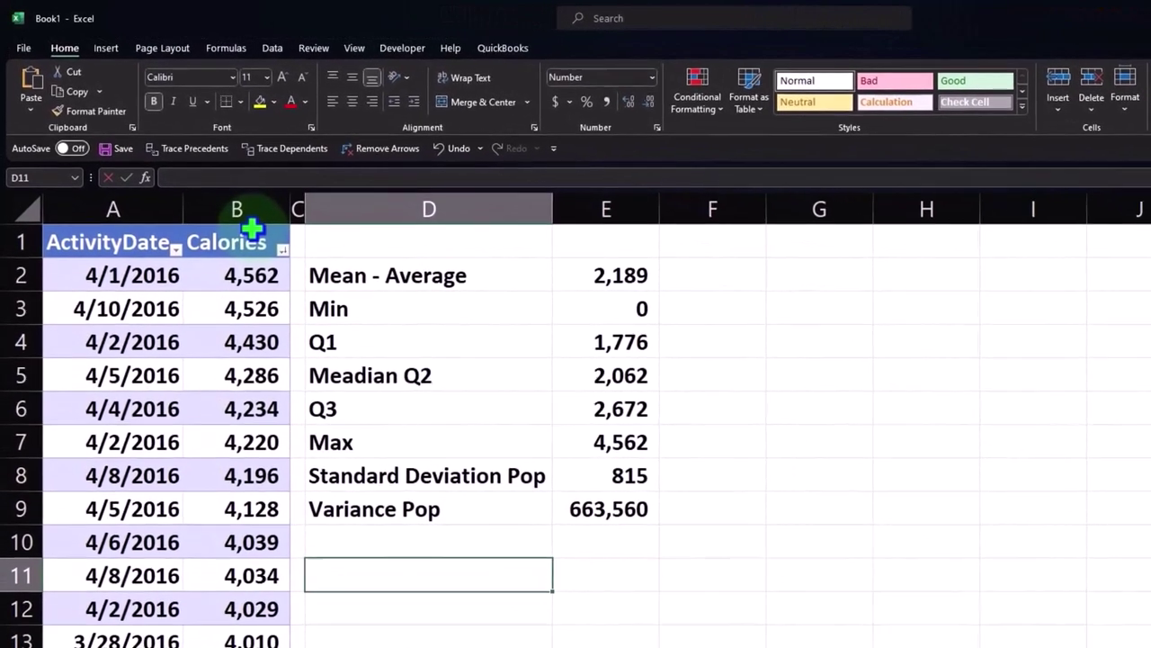
text(Standard D)
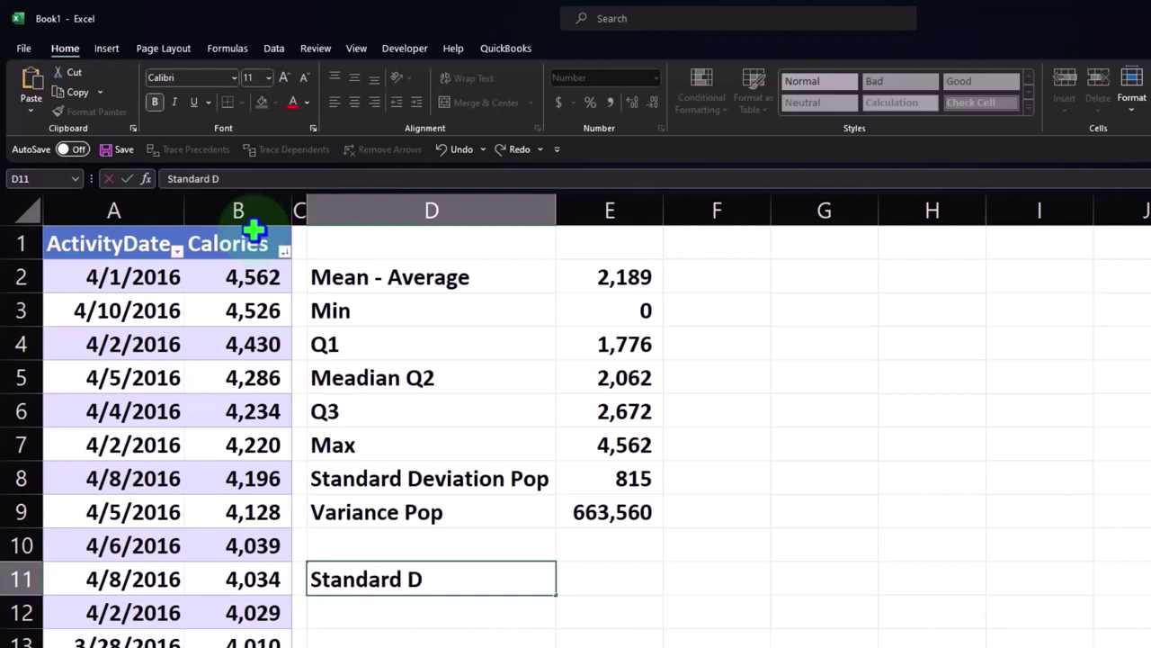
text(eviation Samp)
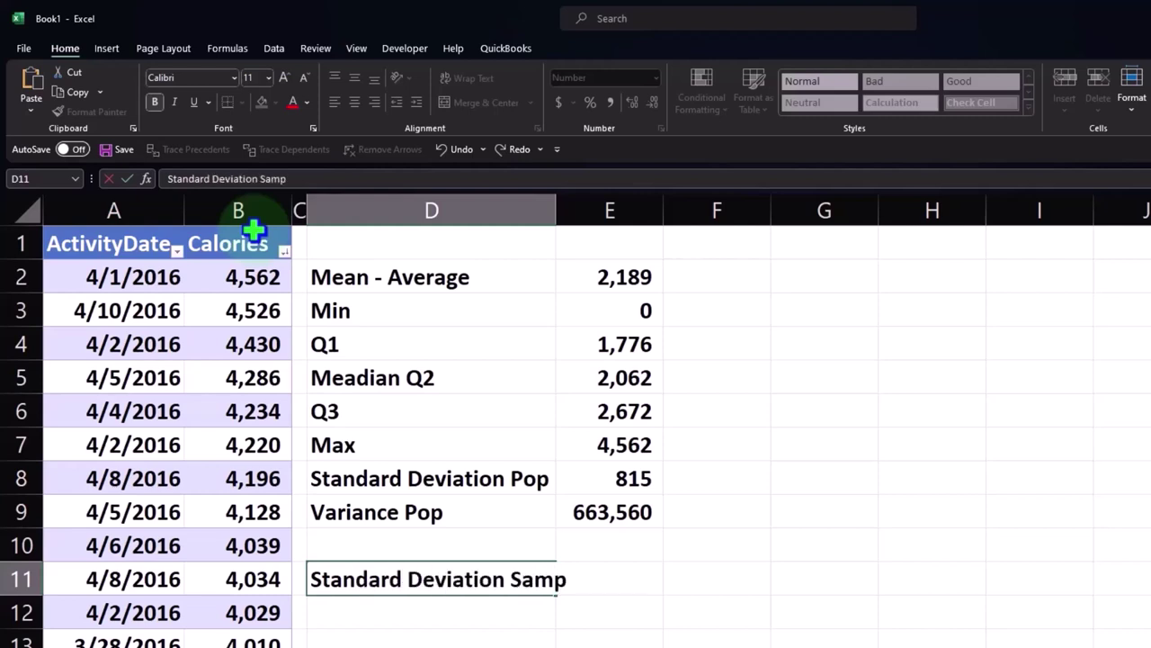
key(Return)
text(S)
key(BackSpace)
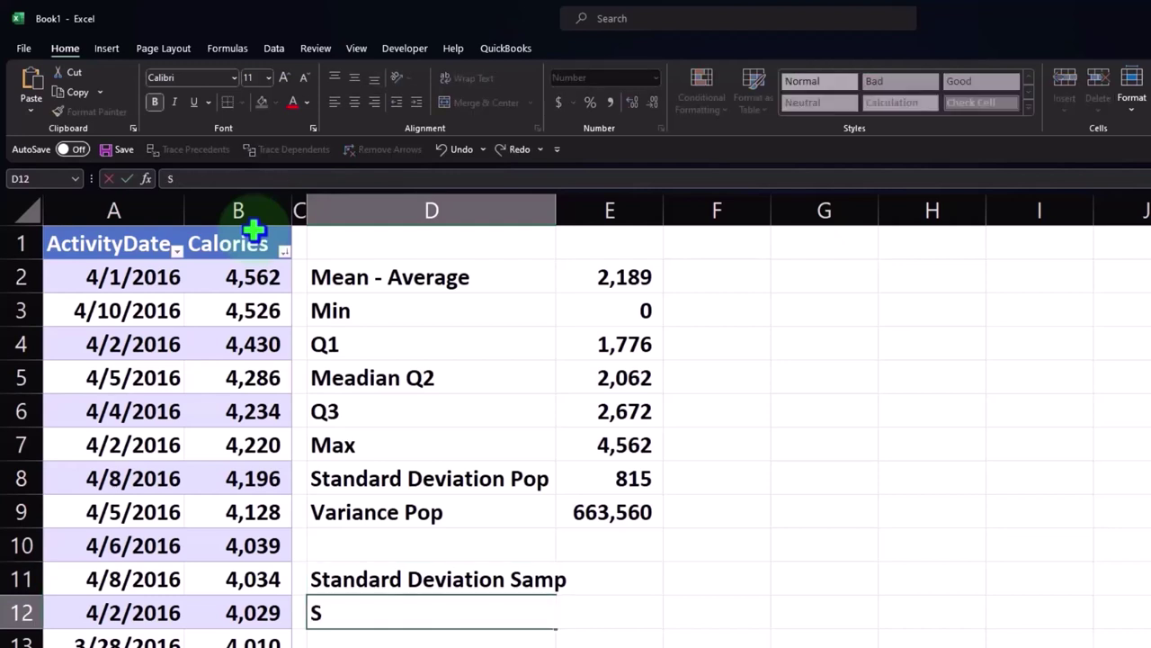
text(araince )
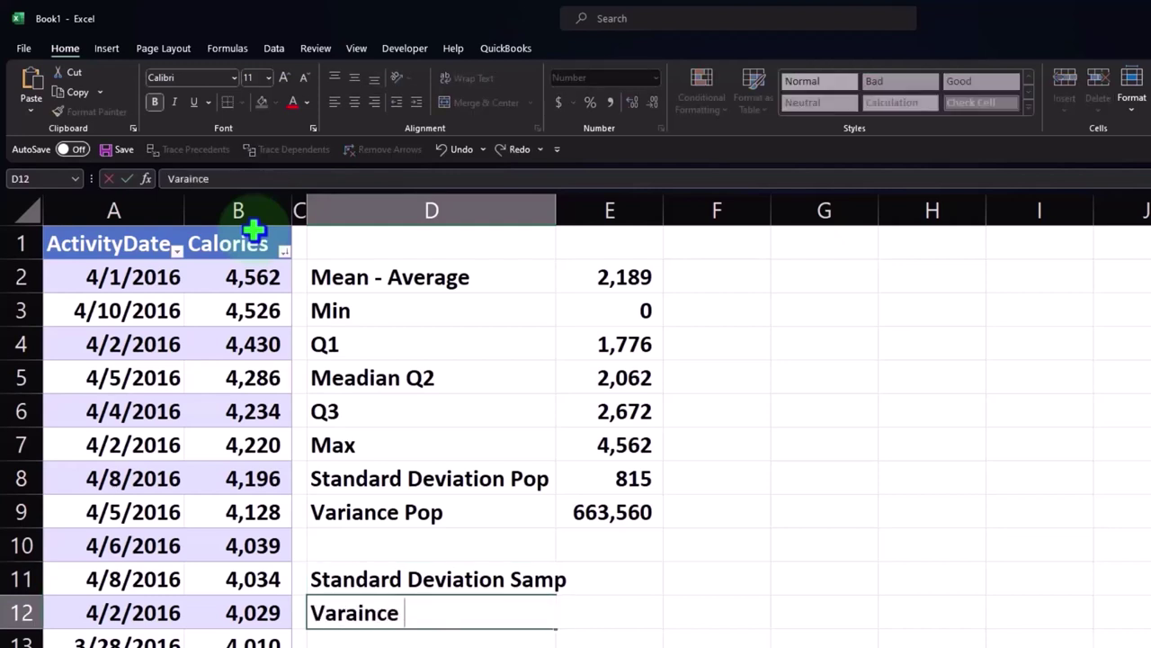
text(Samp)
key(Tab)
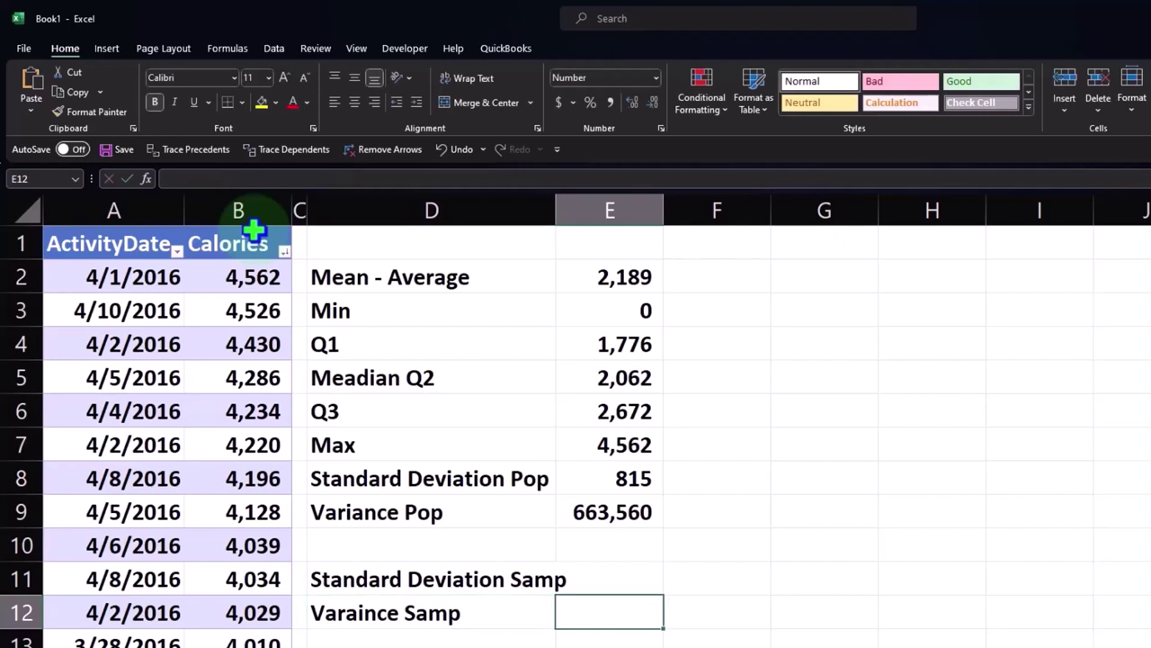
- Enter =STDEV.S(Table5[Calories]) in E11, giving 815
key(Up)
text(=)
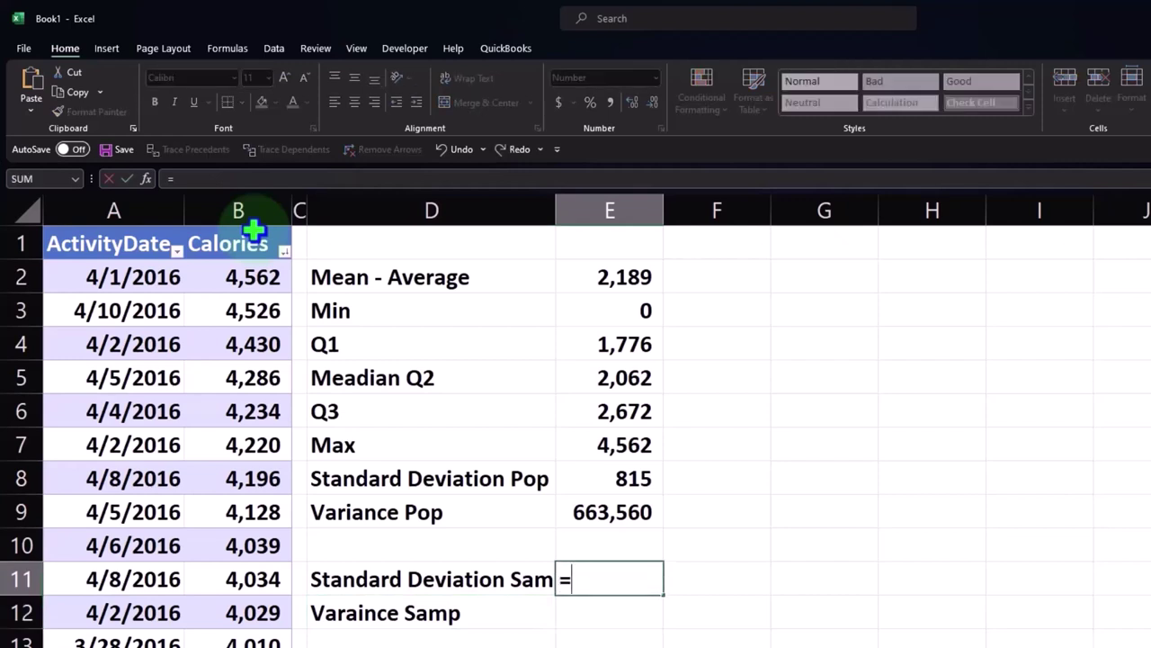
text(st)
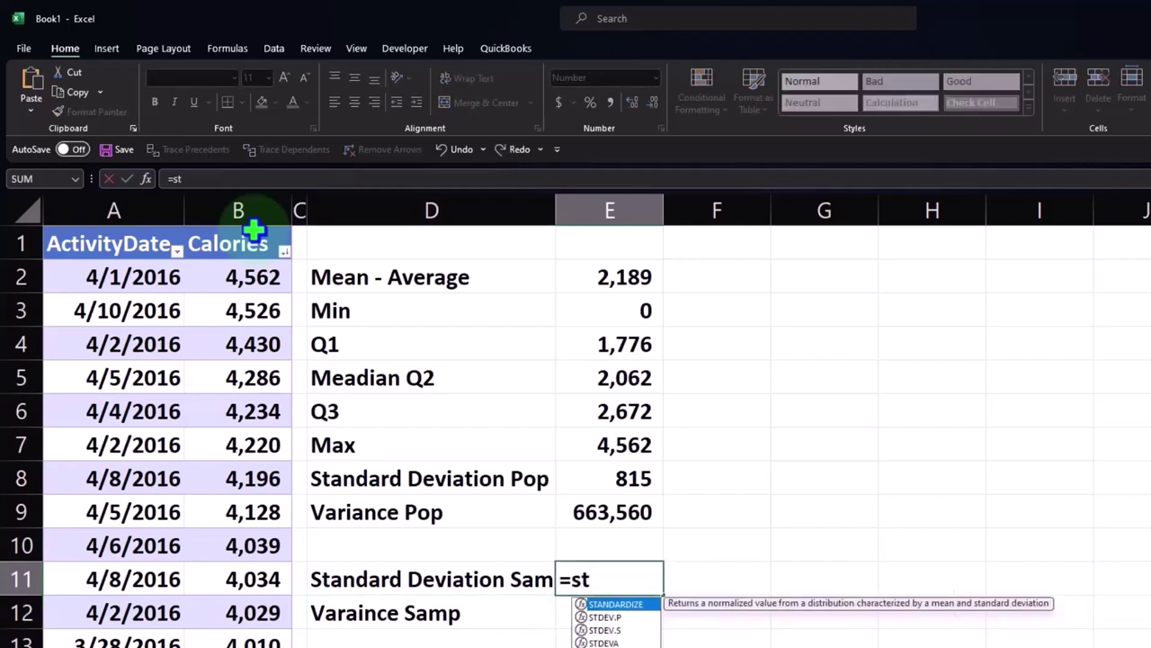
double_click(605, 630)
click(253, 220)
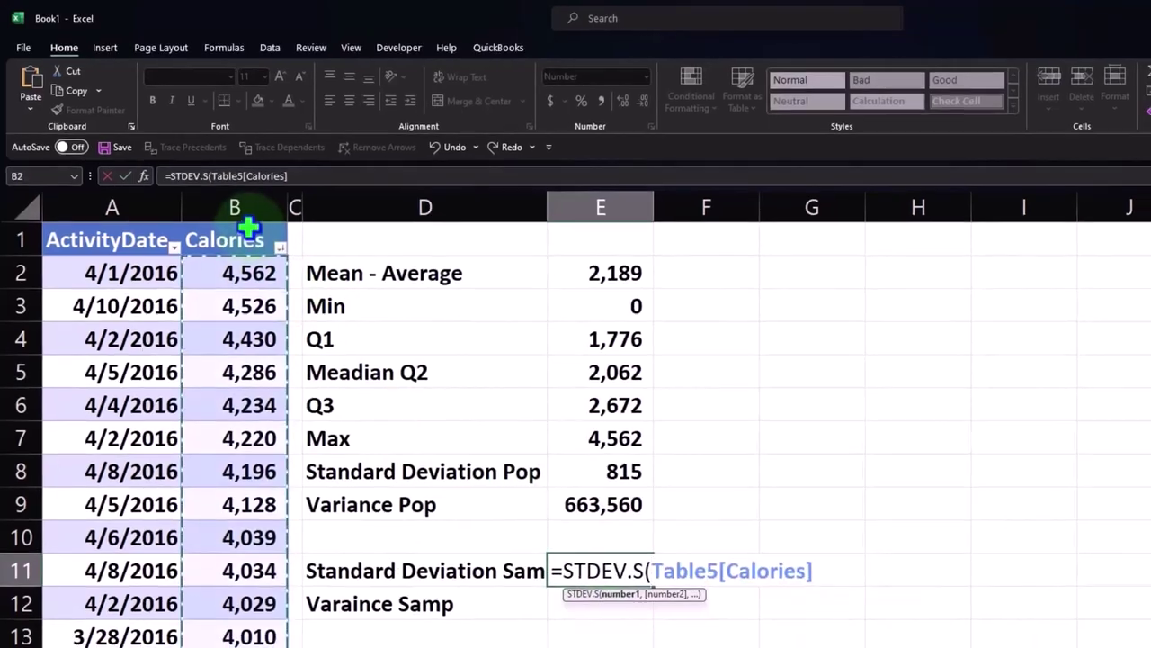
key(Return)
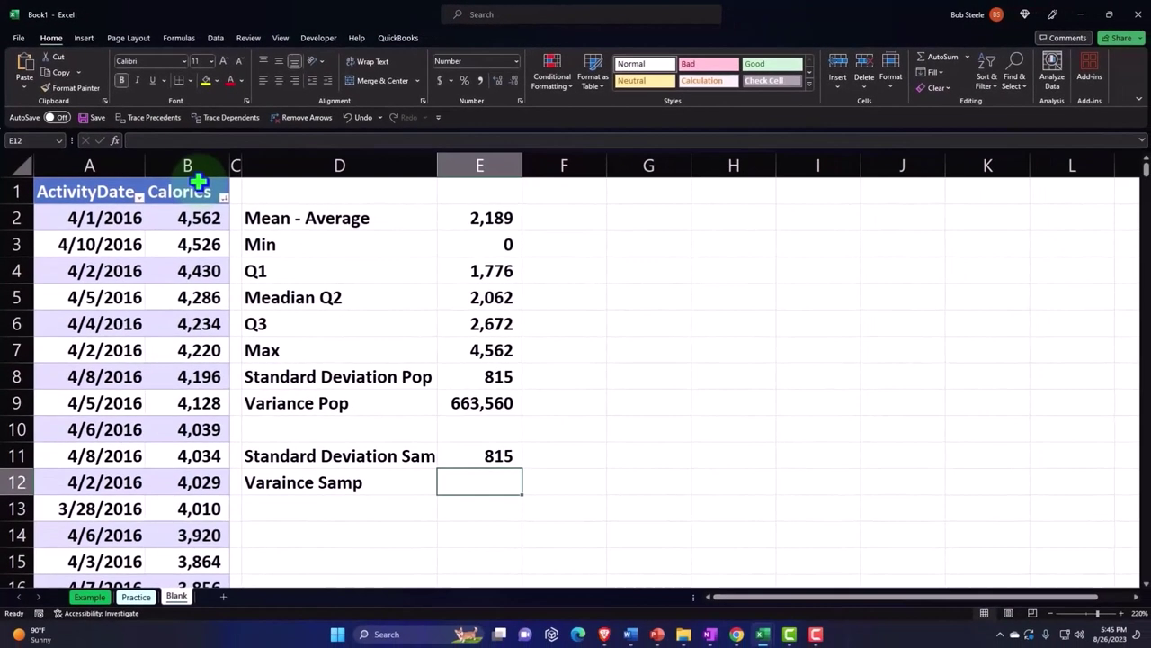
- Enter =VAR.S(Table5[Calories]) in E12, giving 665,015
text(st)
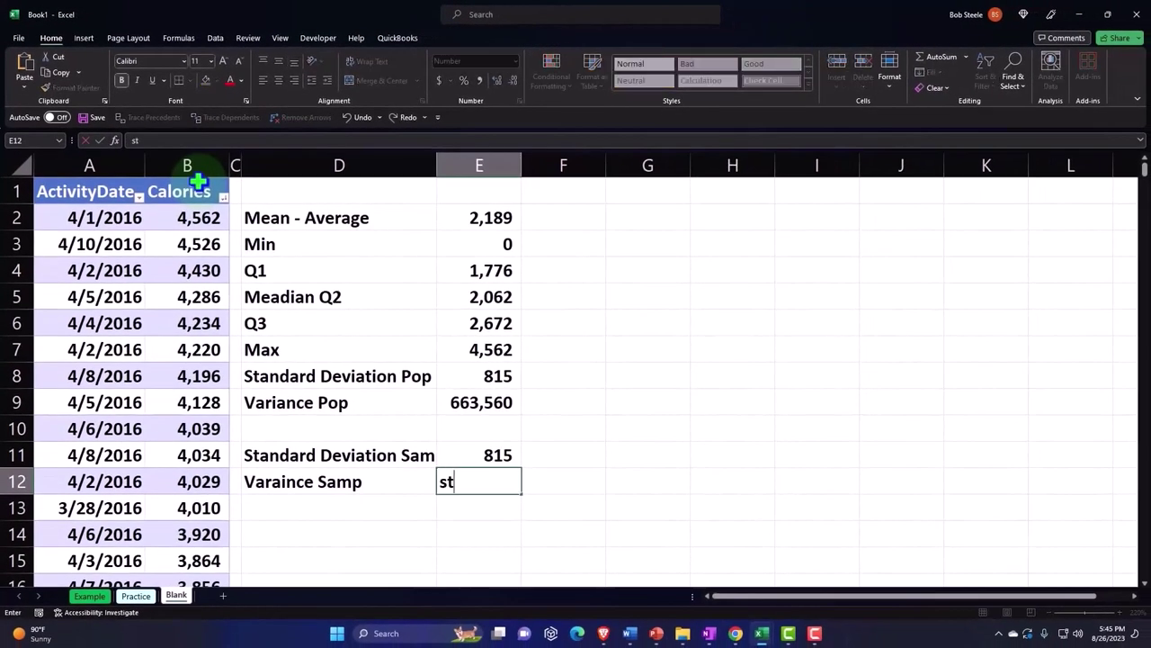
text(=st)
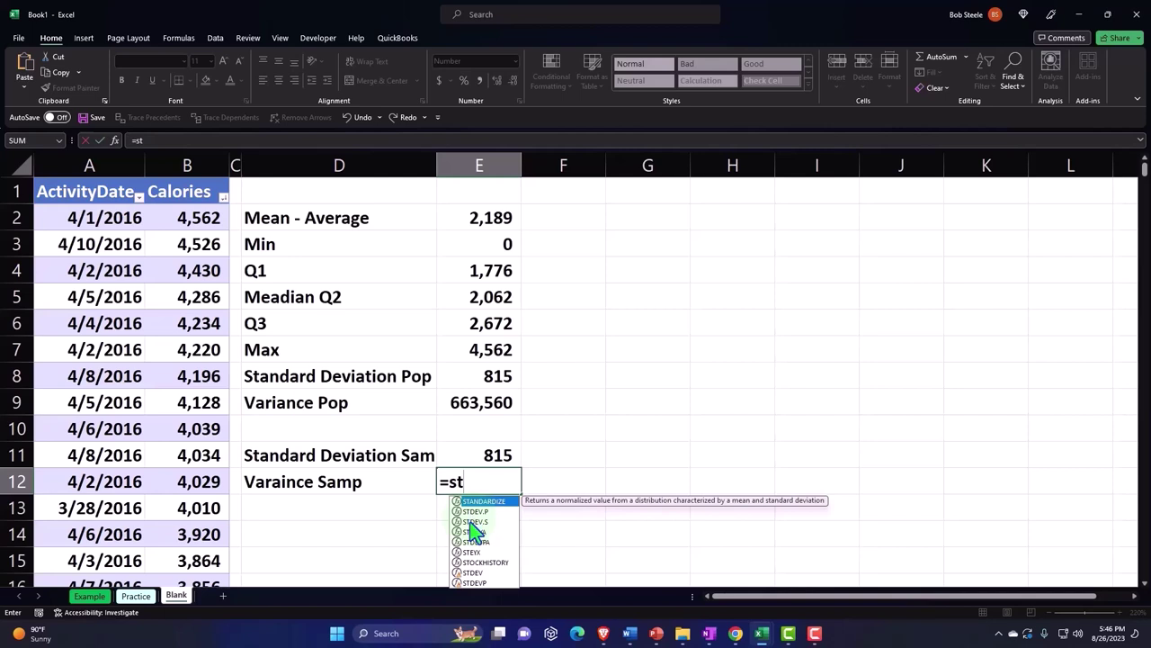
key(BackSpace)
key(BackSpace)
text(va)
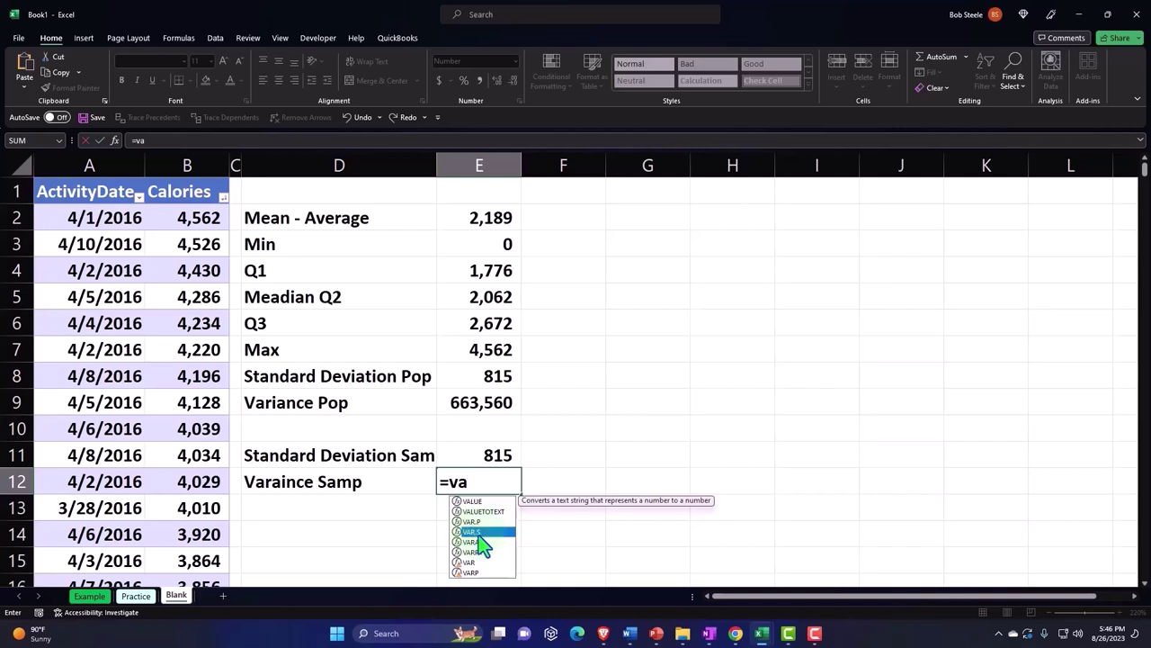
double_click(477, 532)
click(196, 171)
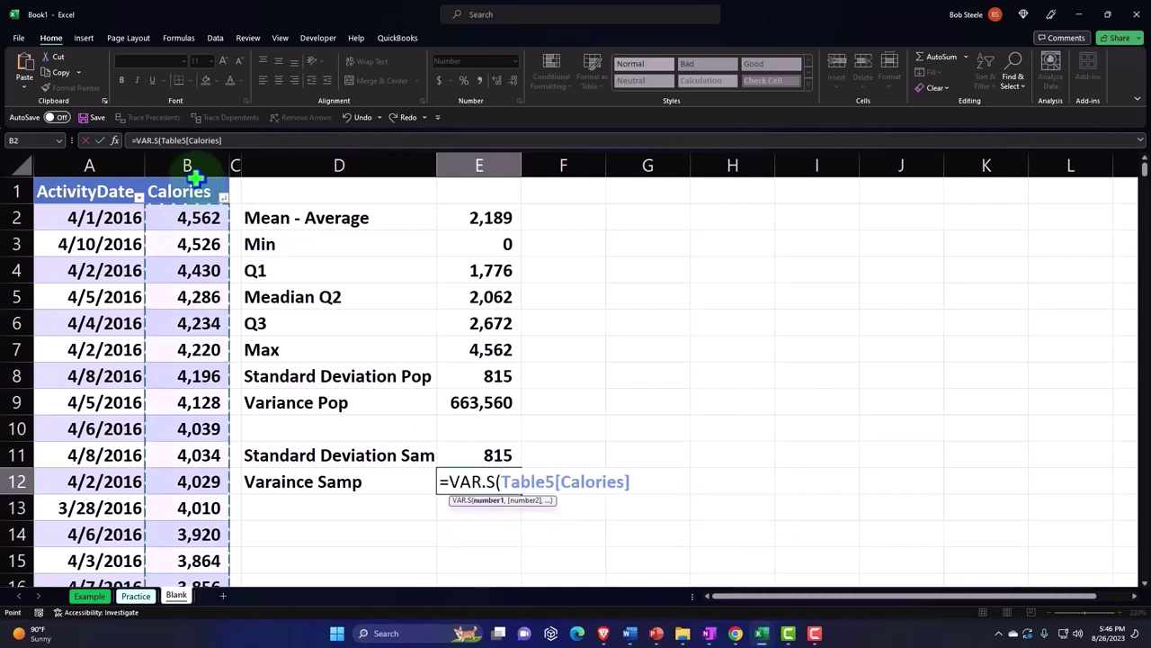
key(Return)
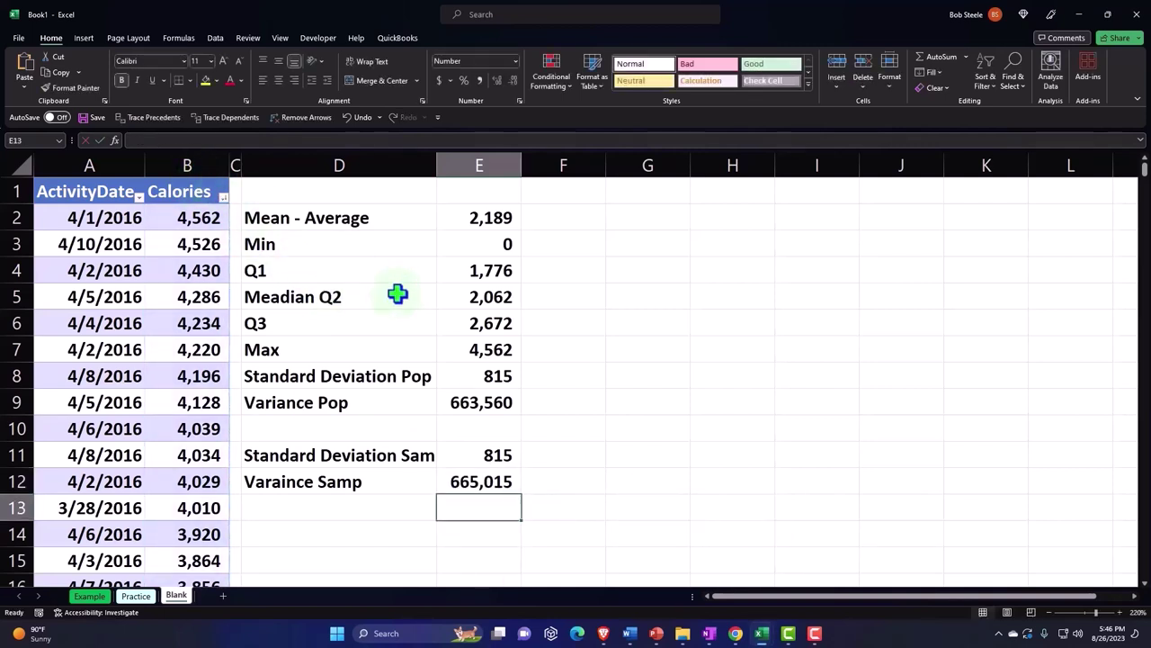
- Review the four standard deviation and variance formulas without changing them
click(502, 376)
double_click(502, 376)
key(Return)
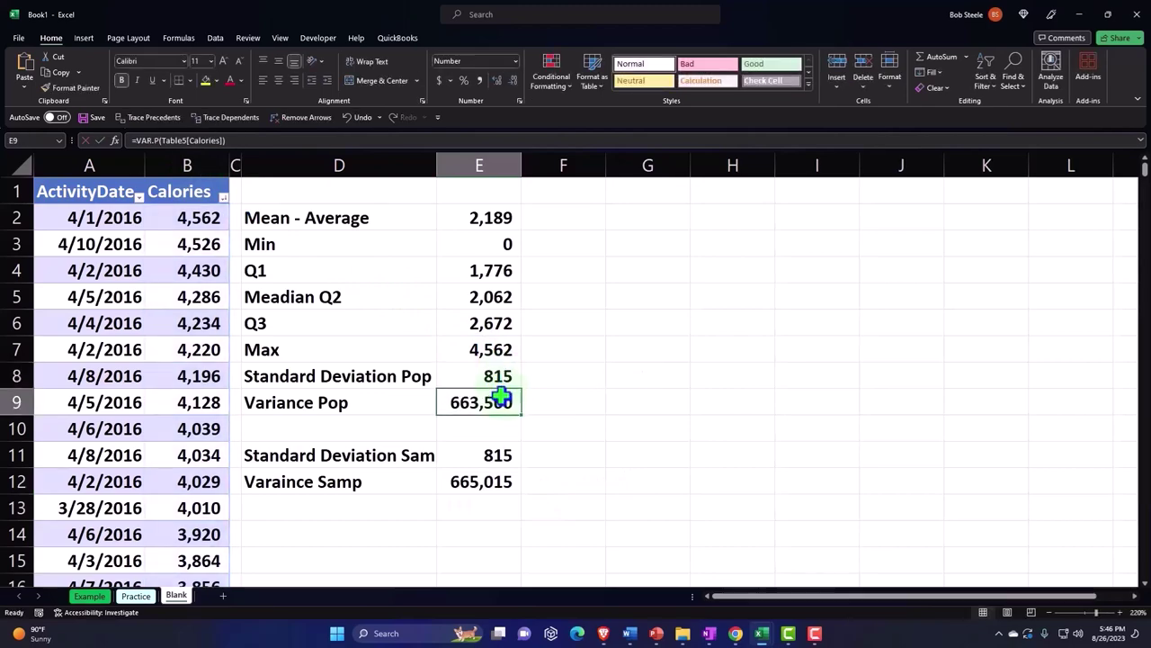
double_click(501, 403)
key(Return)
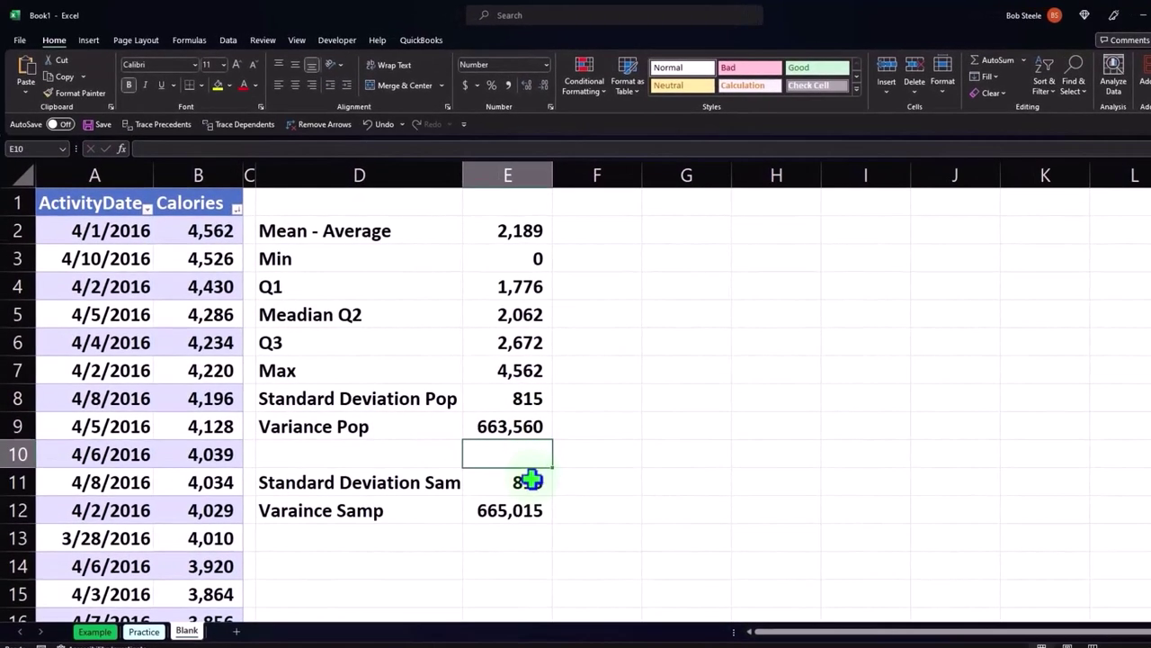
double_click(531, 479)
key(Return)
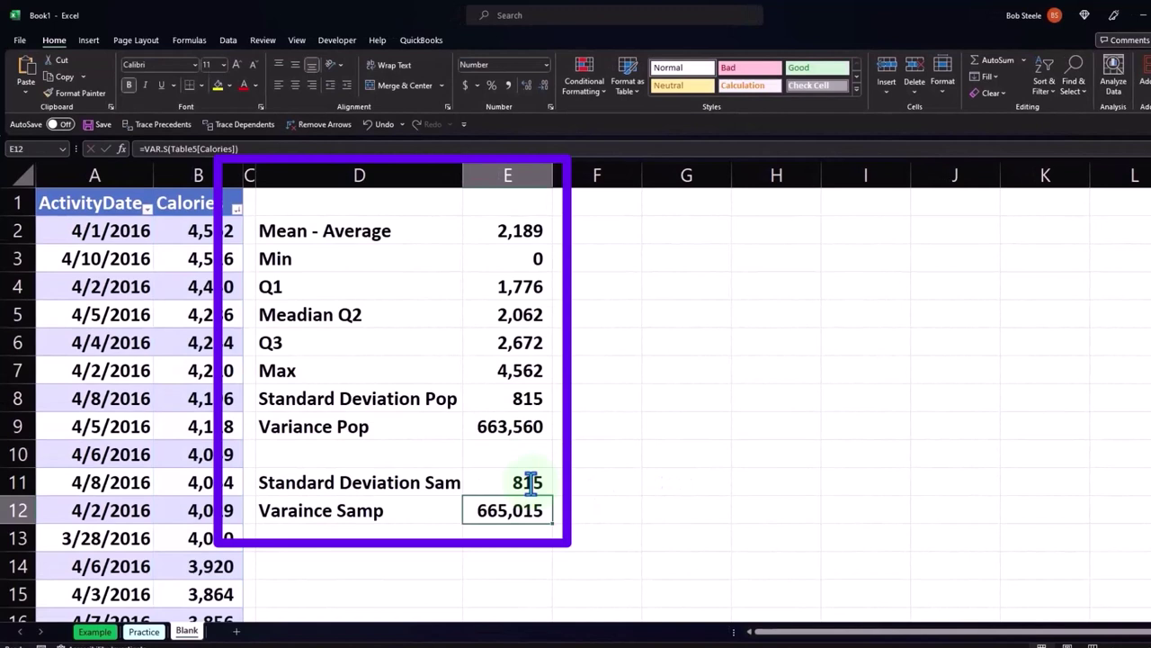
double_click(526, 510)
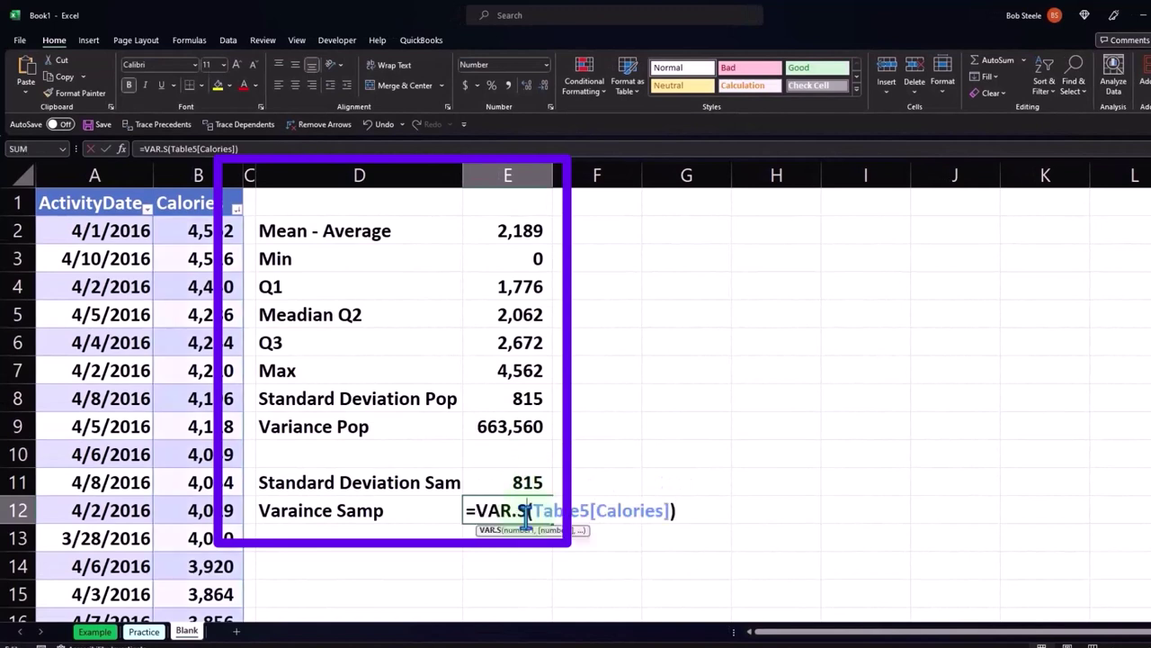
key(Return)
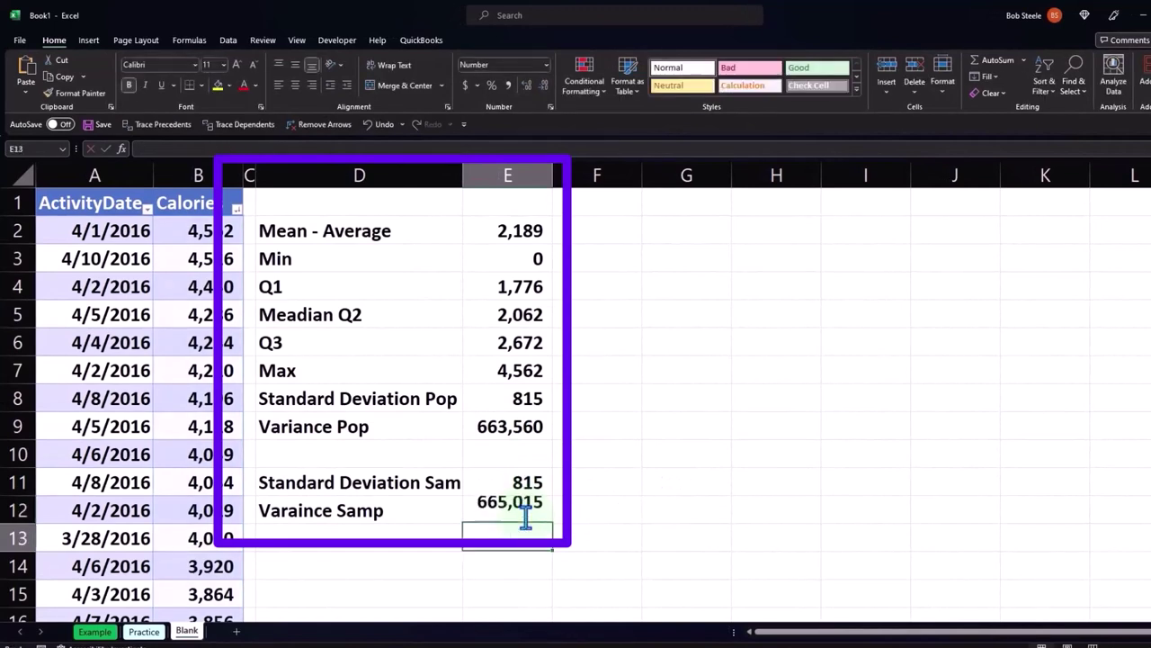
- Show both standard deviations with two decimals (814.59 and 815.48)
click(527, 398)
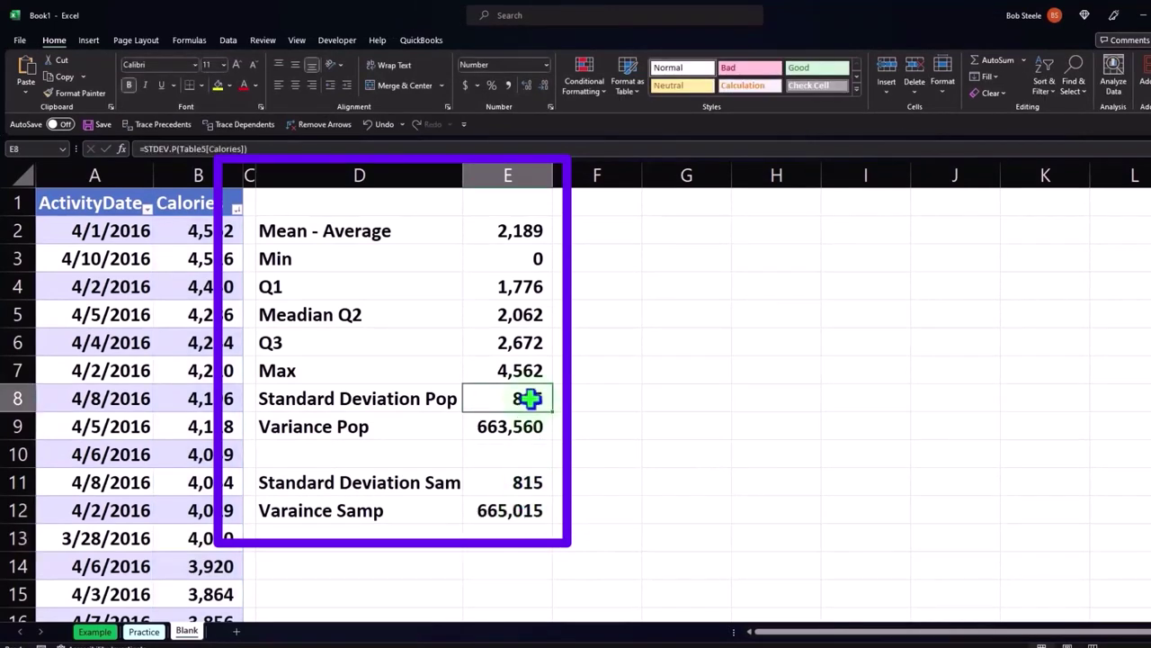
click(526, 84)
click(526, 83)
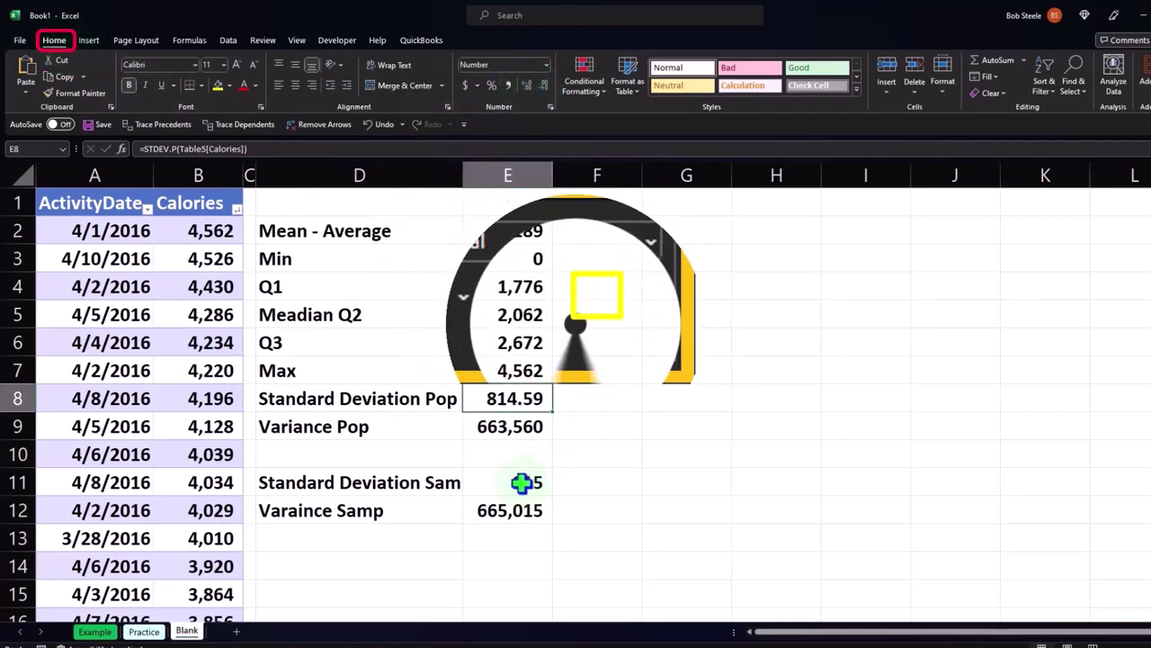
click(522, 483)
click(526, 84)
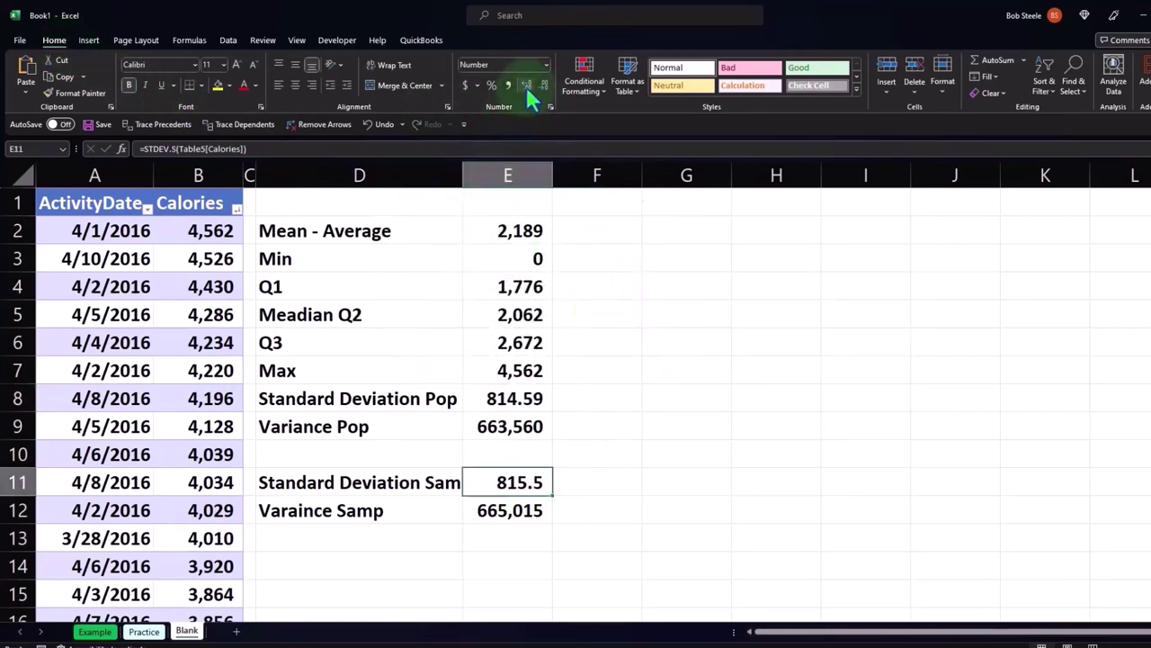
click(526, 84)
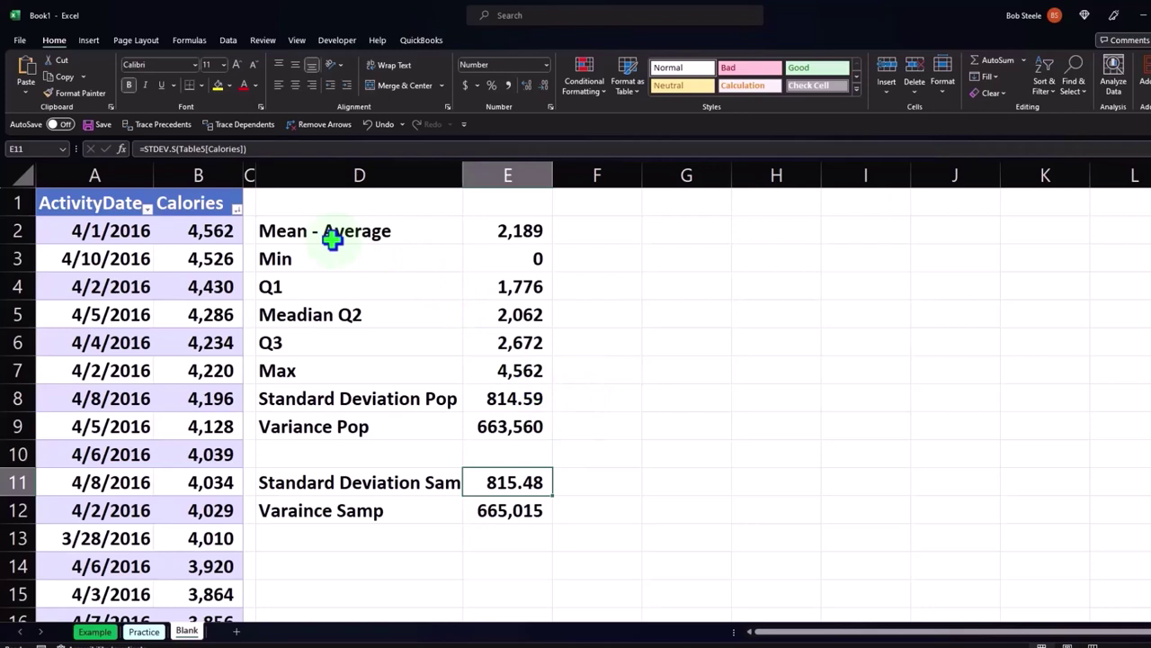
- Give the statistics block a light cyan fill and all borders
drag(319, 230, 468, 501)
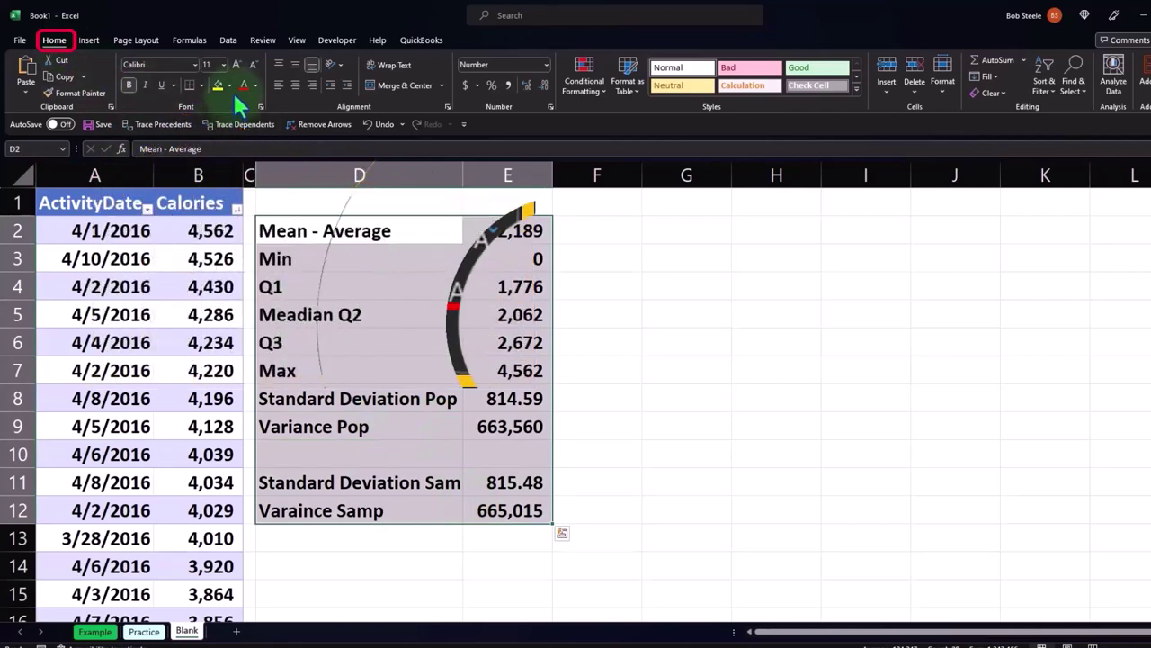
click(231, 87)
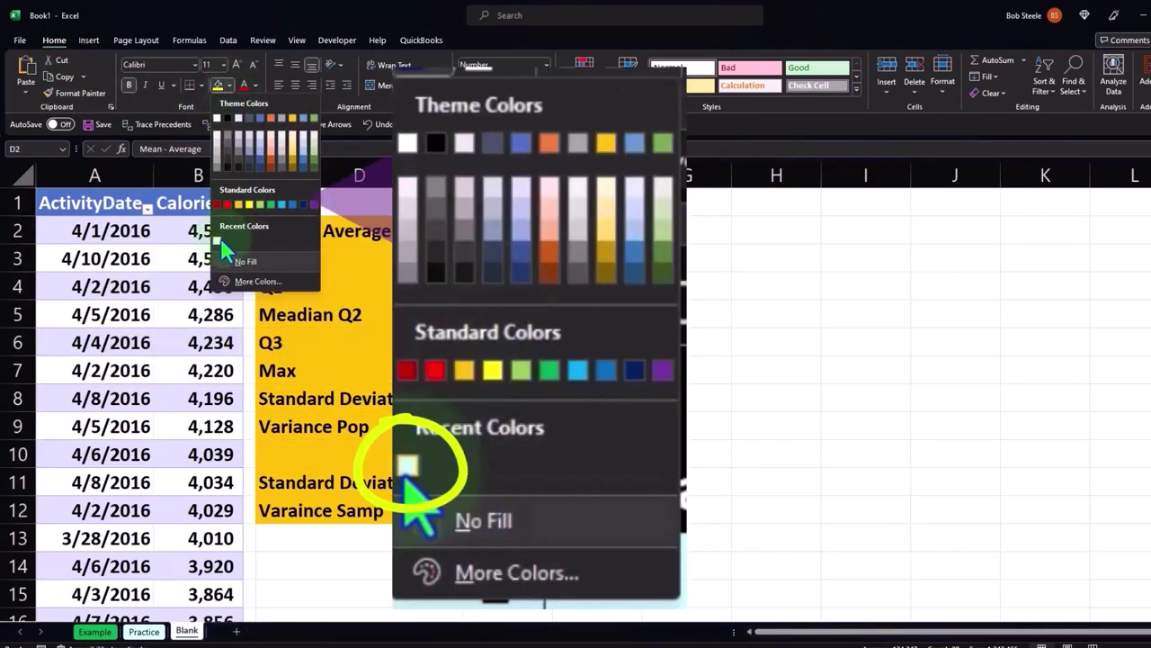
click(248, 281)
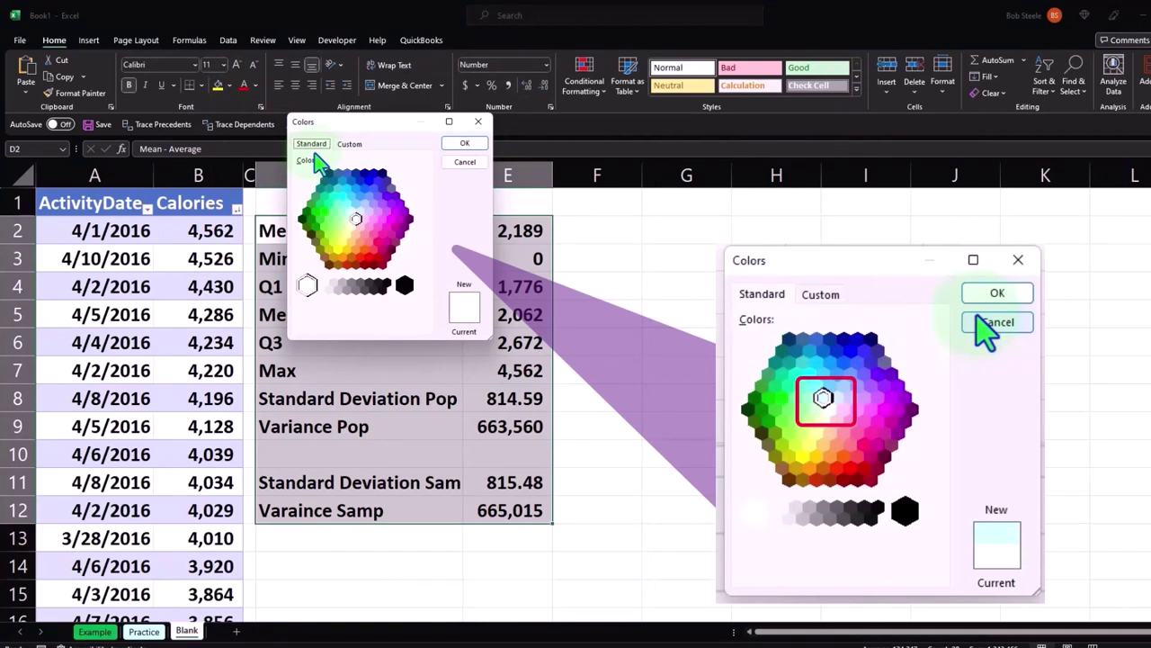
click(351, 212)
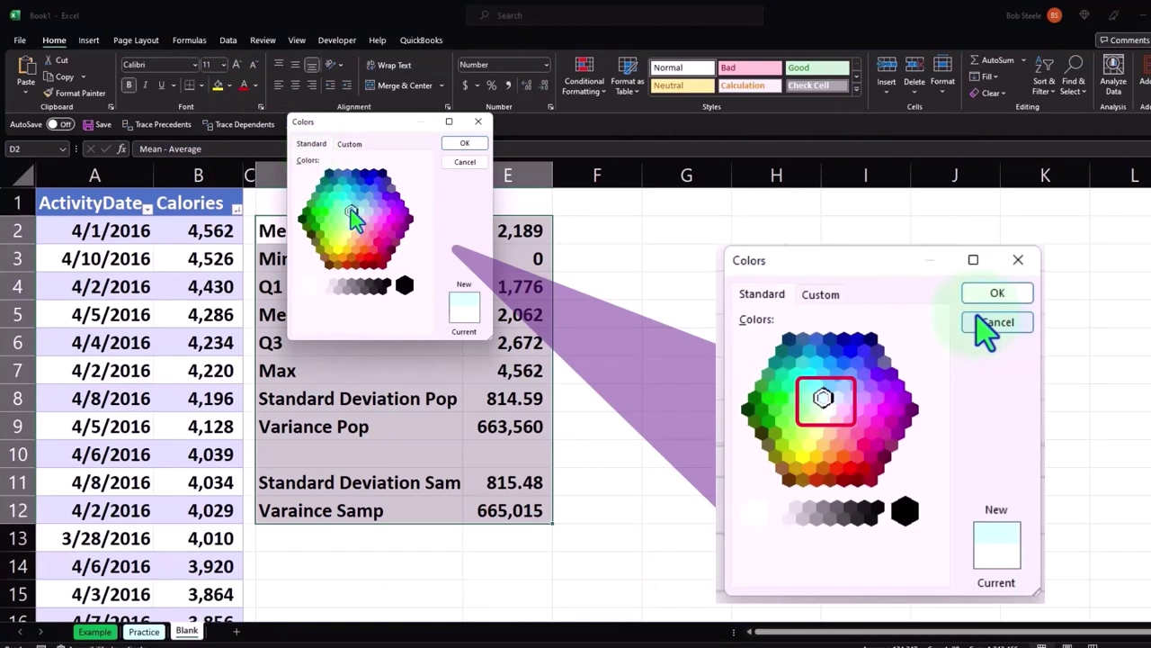
click(459, 145)
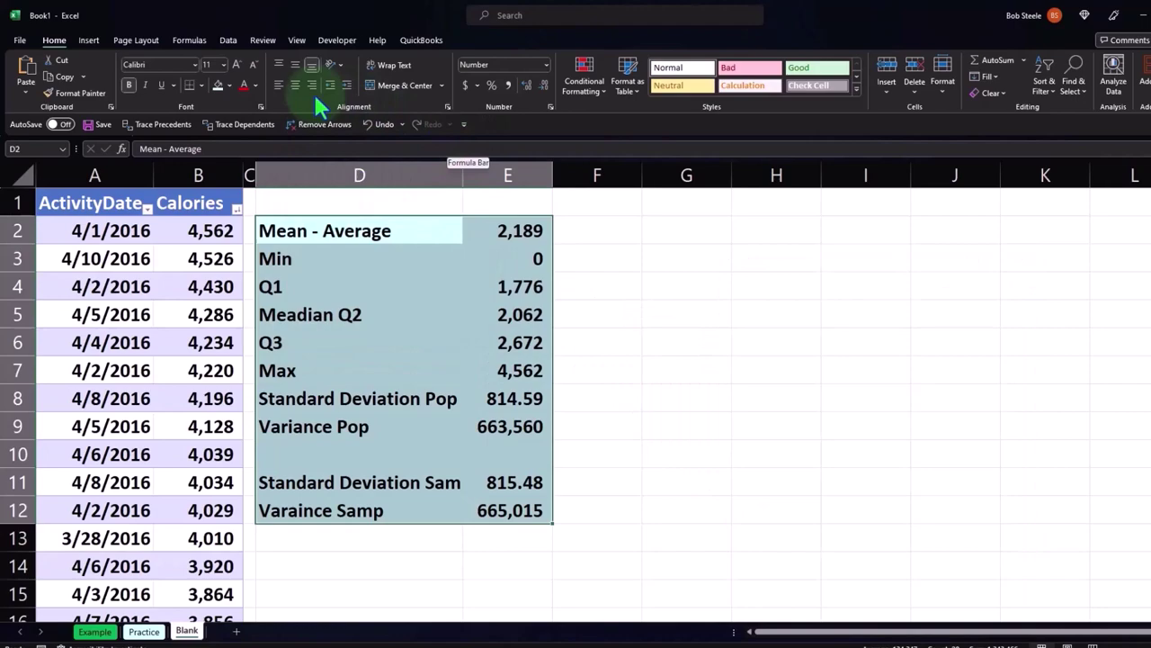
click(199, 85)
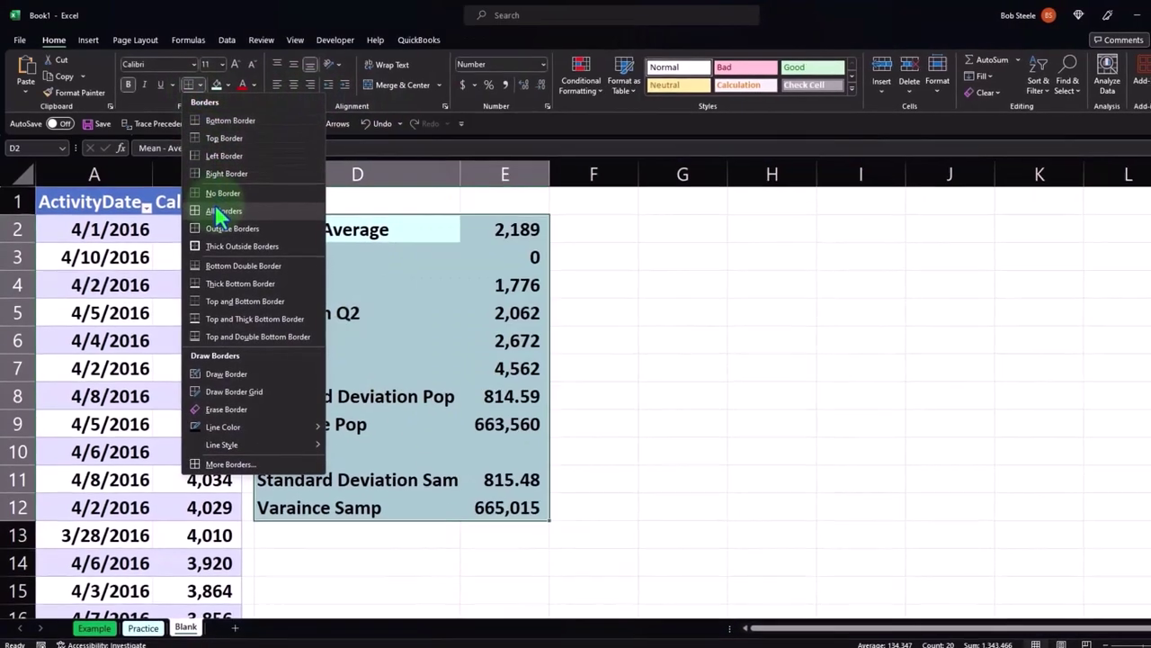
click(220, 211)
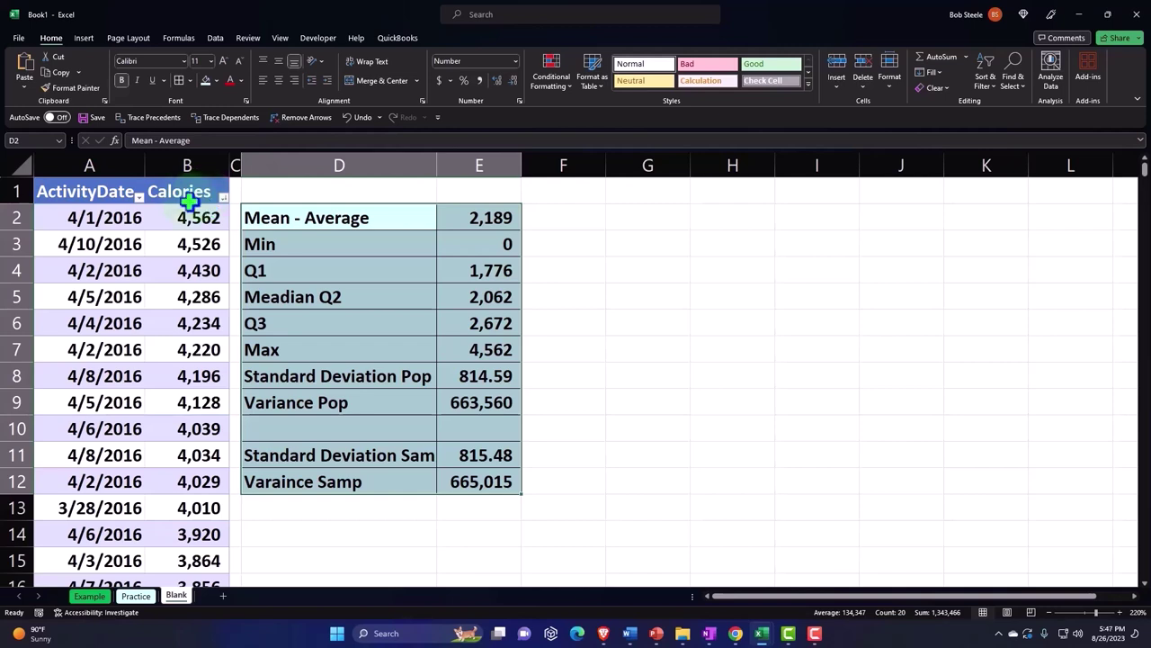
- Insert a histogram of the Calories column and move it beside the statistics table
click(187, 169)
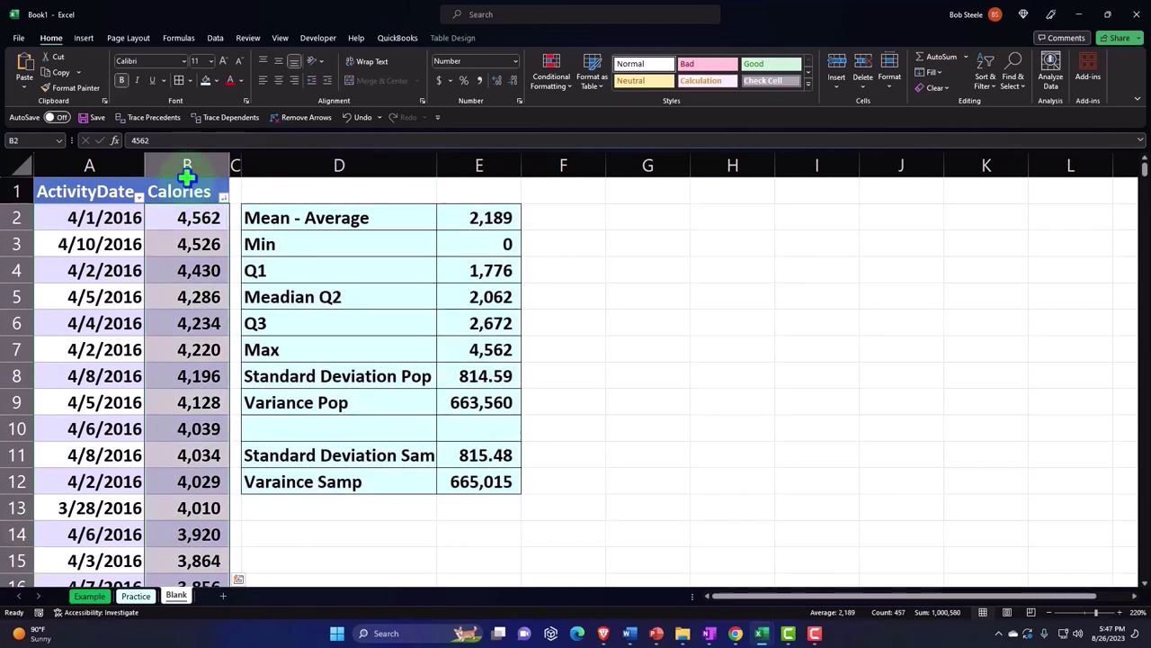
click(83, 38)
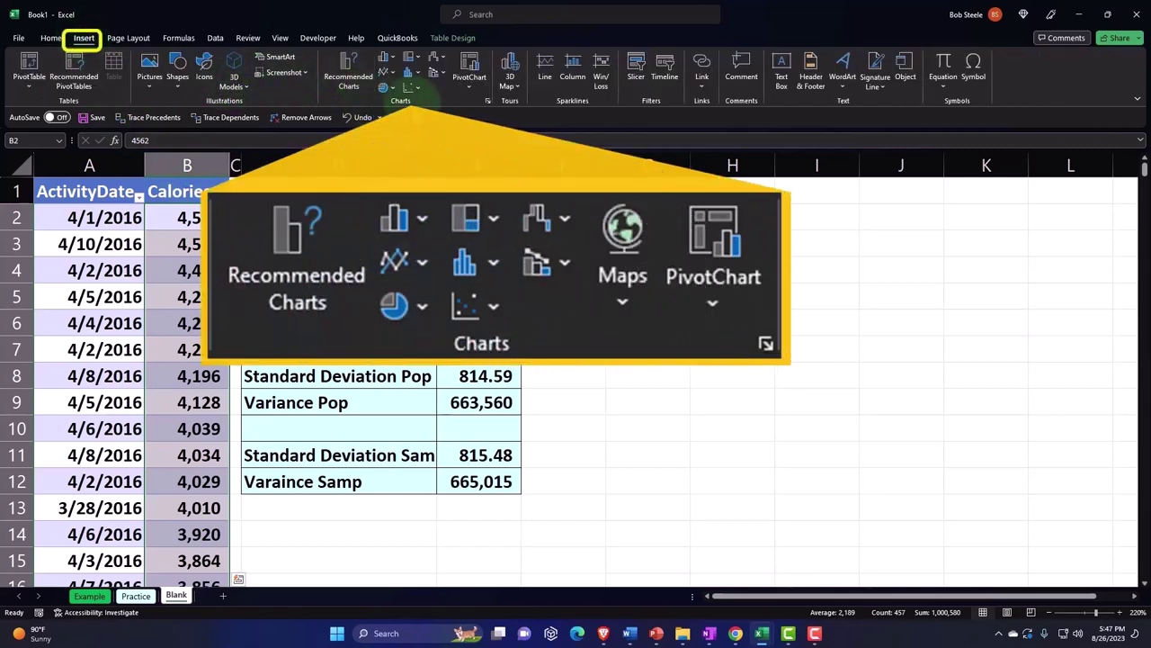
click(417, 73)
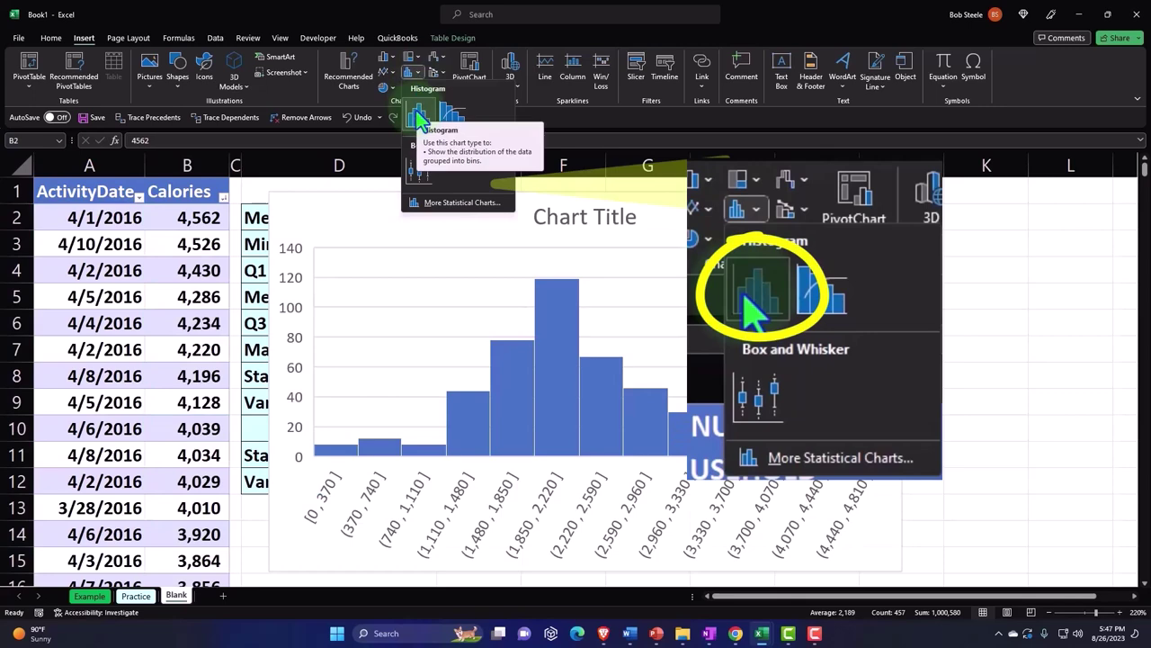
click(418, 117)
drag(303, 206, 550, 210)
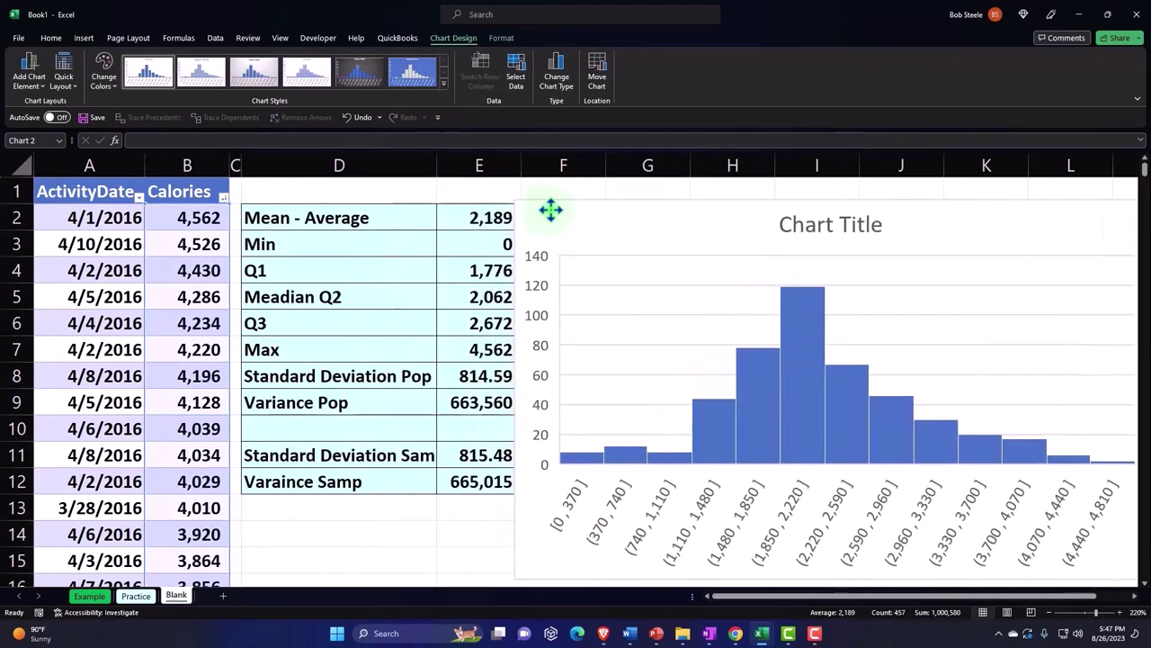
- Delete the histogram's chart title and nudge the chart slightly right
click(813, 233)
key(Delete)
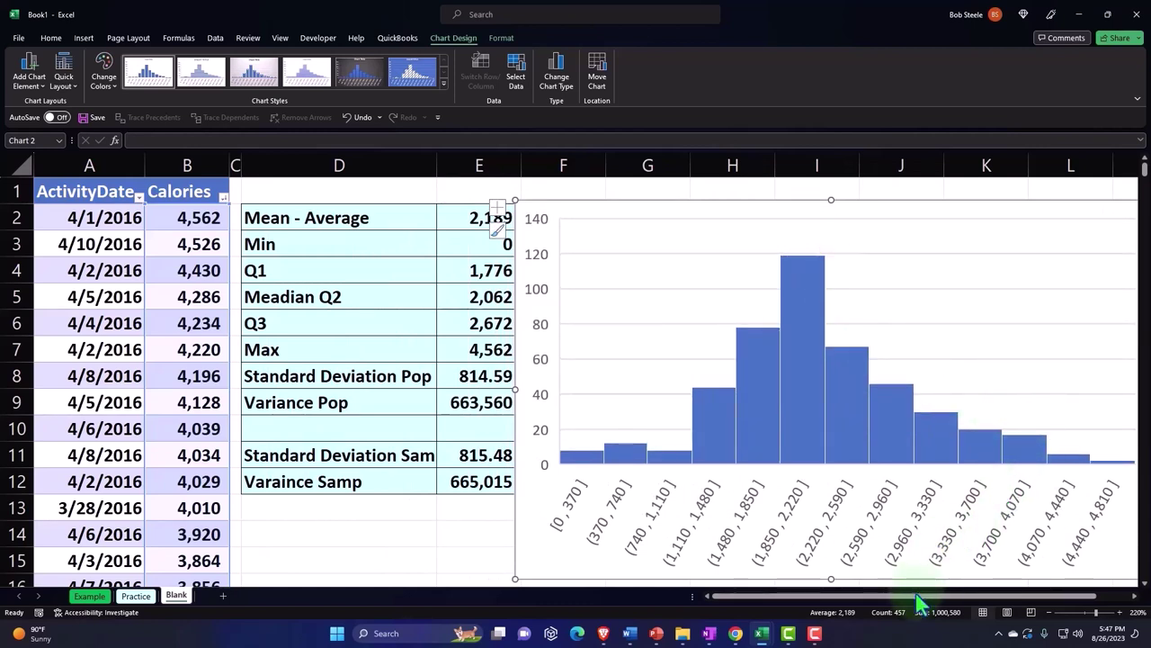
drag(919, 603, 945, 607)
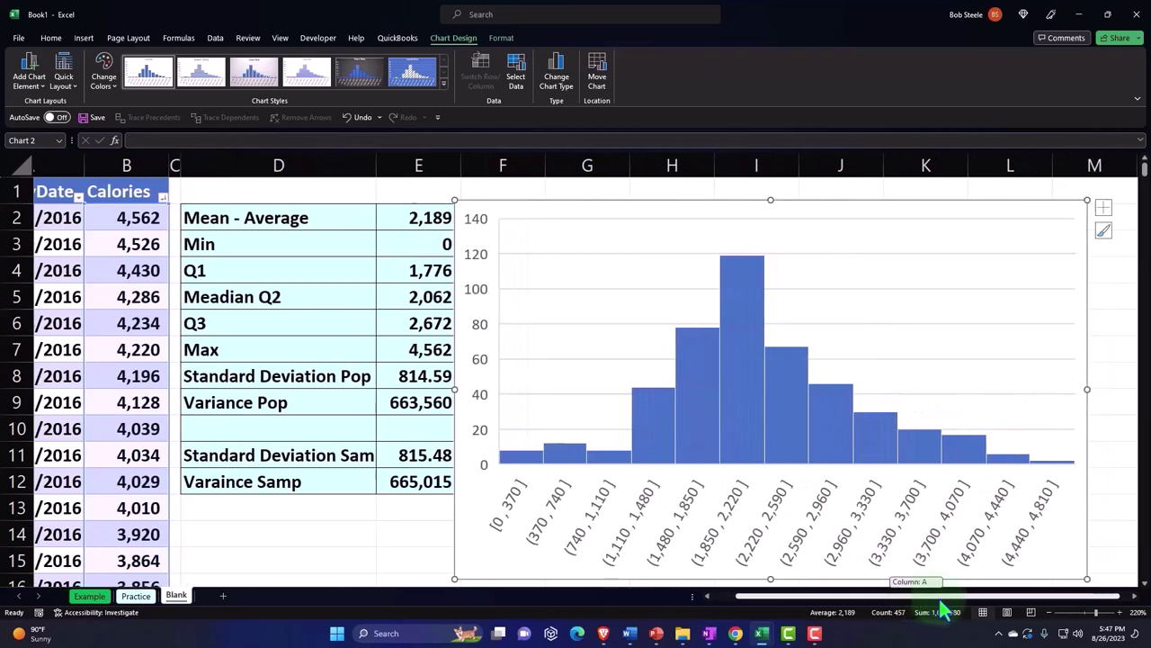
drag(566, 216, 588, 211)
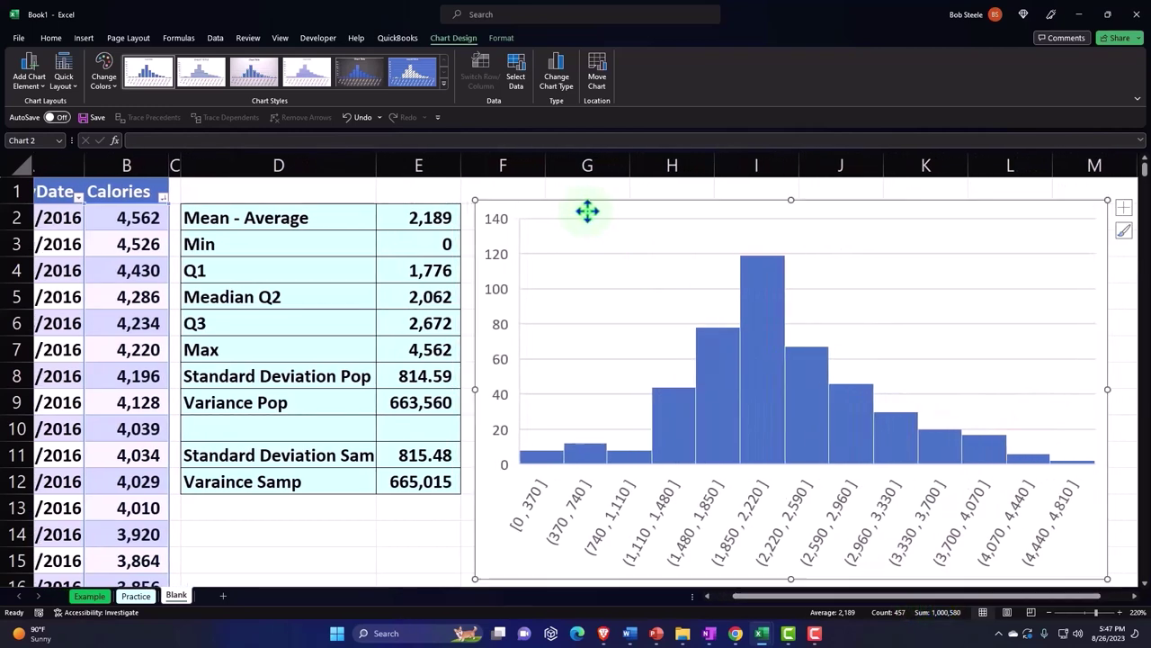
key(Escape)
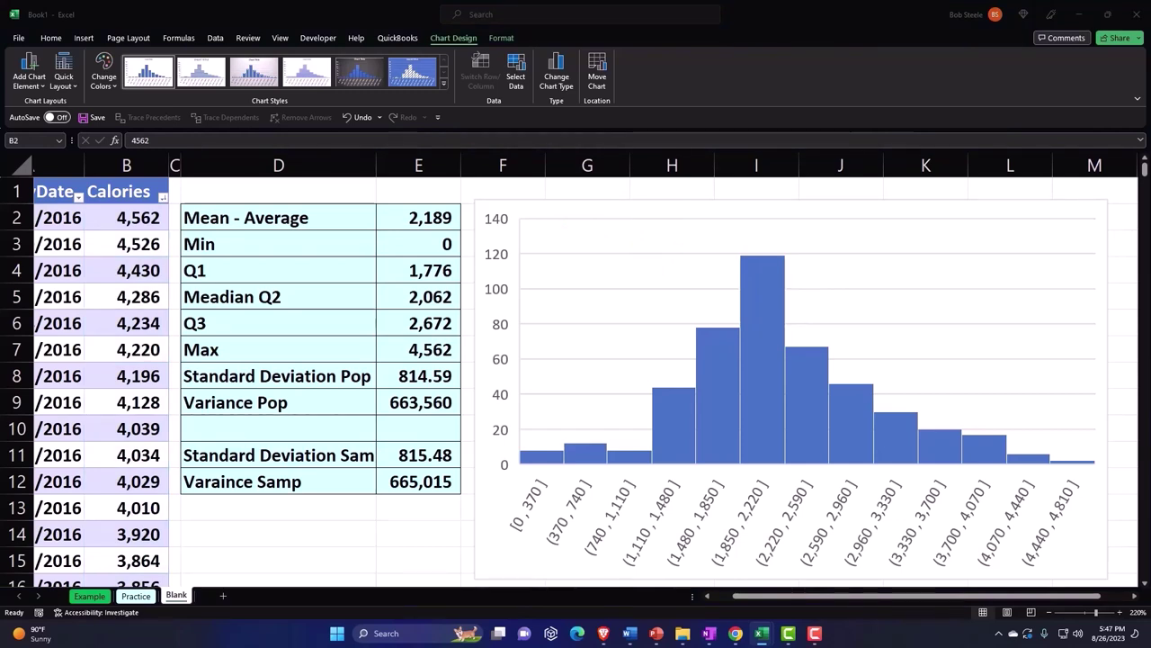
- Enter the heading 'Variance' in cell N1
click(398, 514)
key(Right)
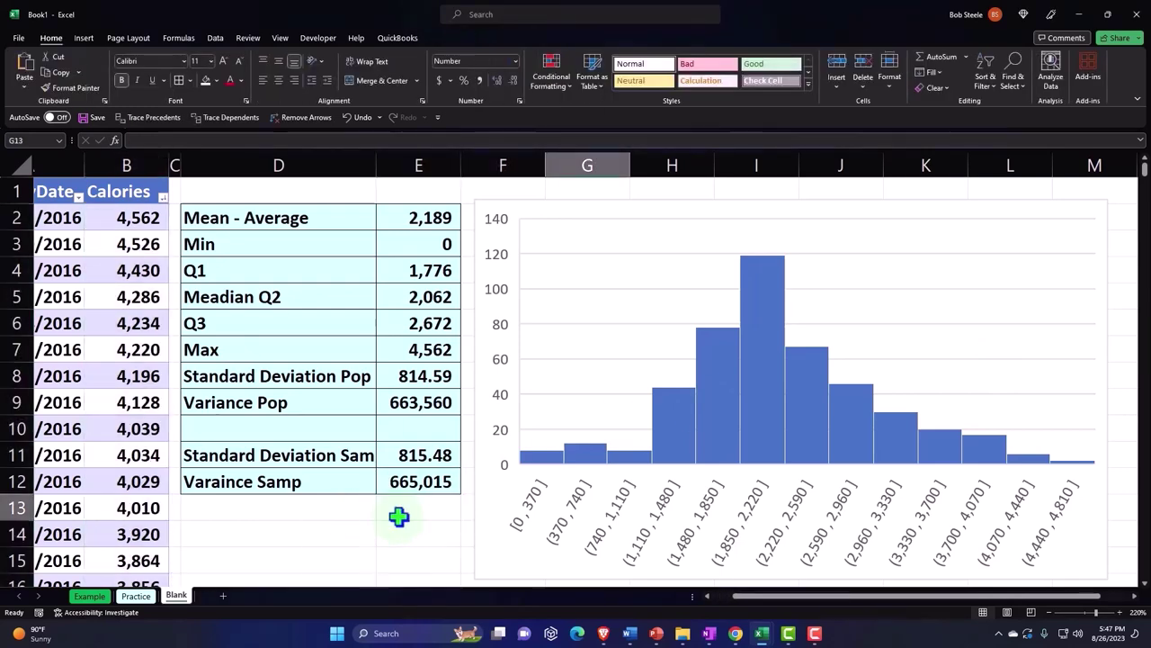
key(Right)
key(Right)
key(Right)
key(Right)
key(Right)
key(Right)
key(Right)
key(Right)
key(Right)
key(Right)
key(Right)
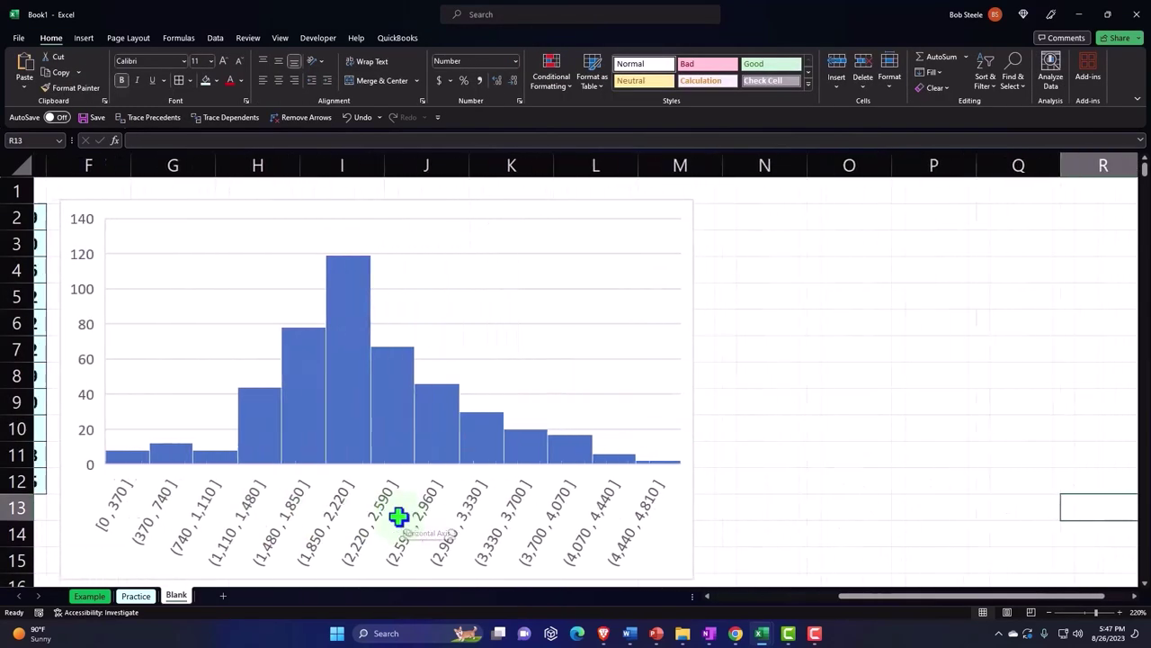
key(Right)
key(Right)
key(Right)
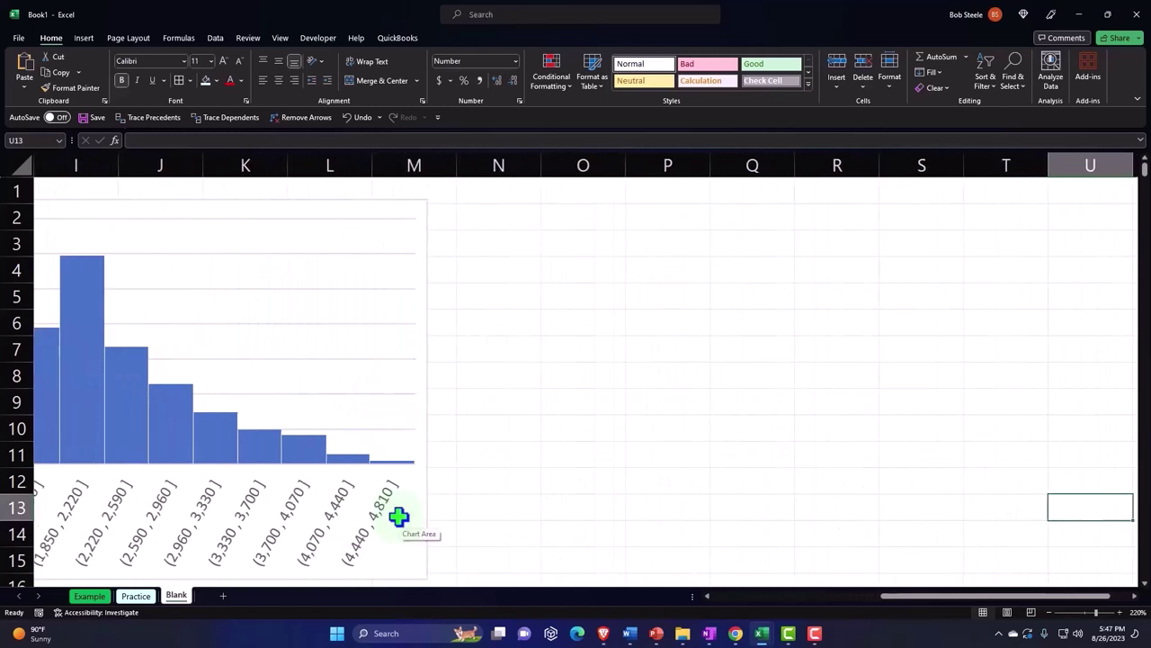
click(558, 233)
click(504, 193)
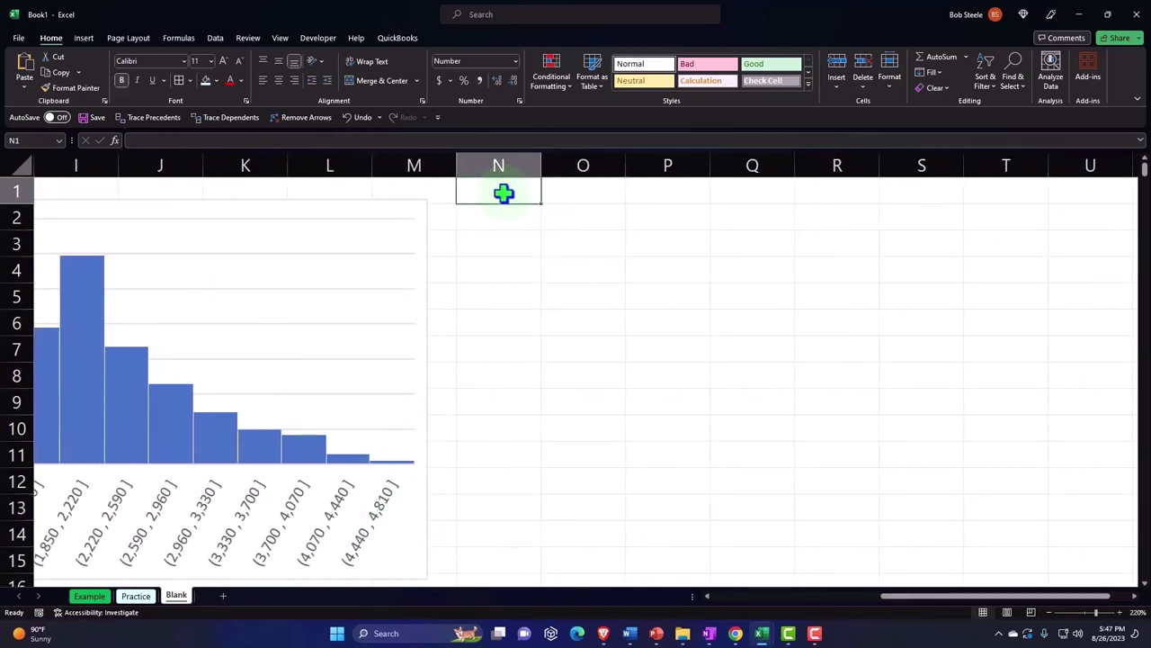
text(V)
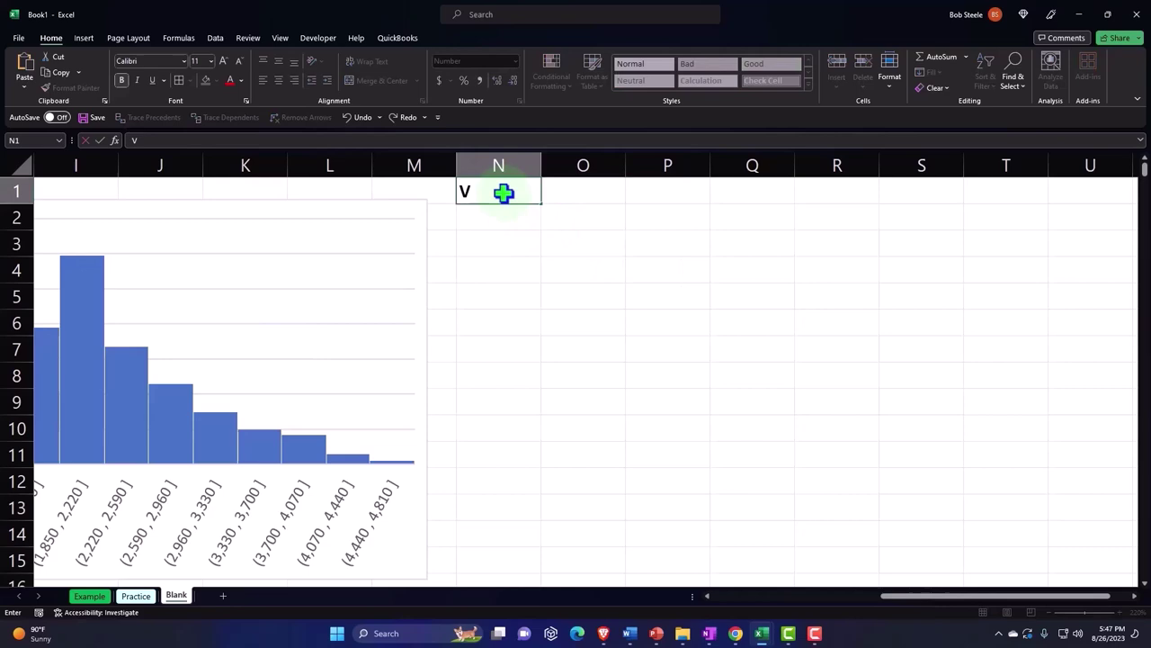
key(BackSpace)
text(cVA)
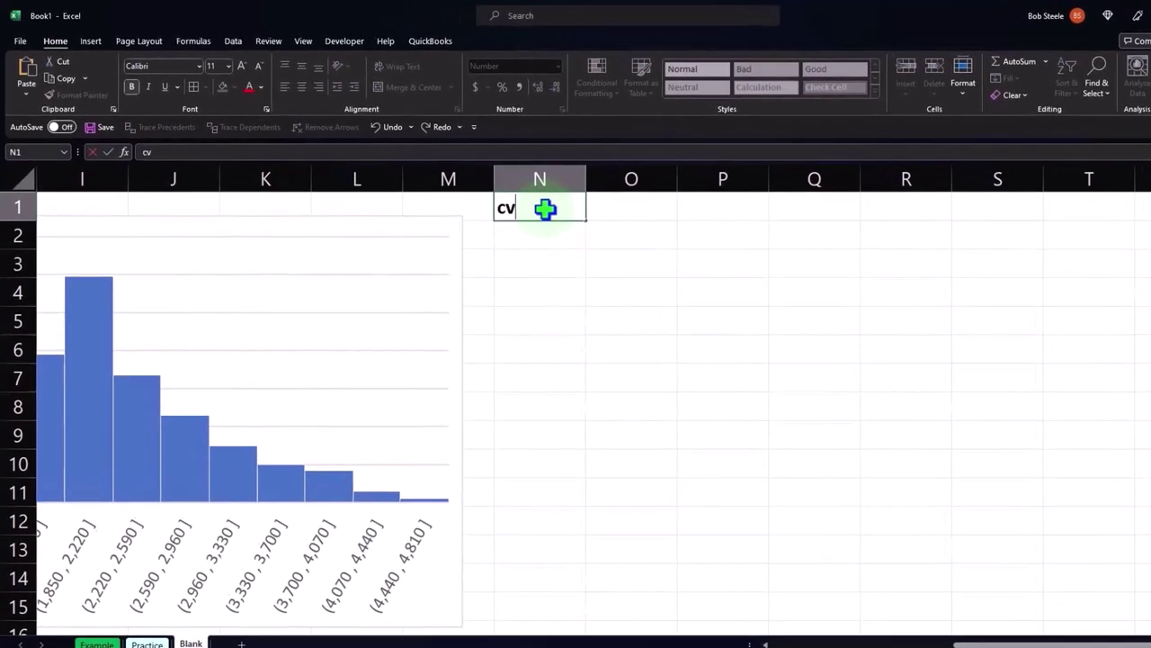
key(BackSpace)
key(BackSpace)
key(BackSpace)
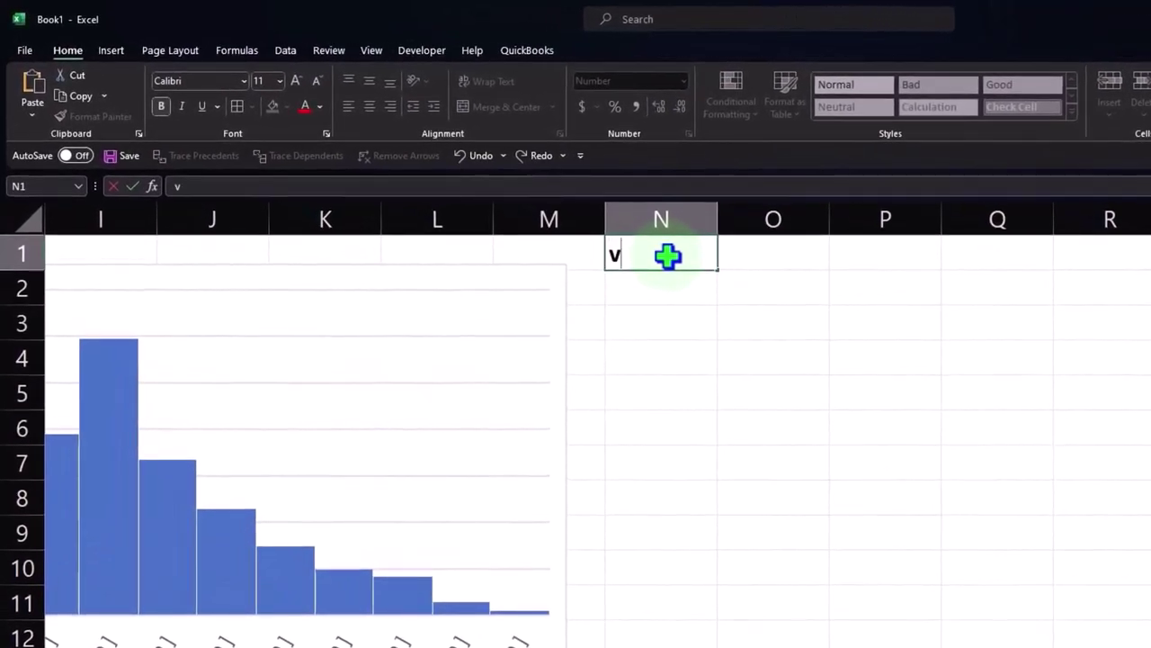
text(VB)
text(riance)
key(Return)
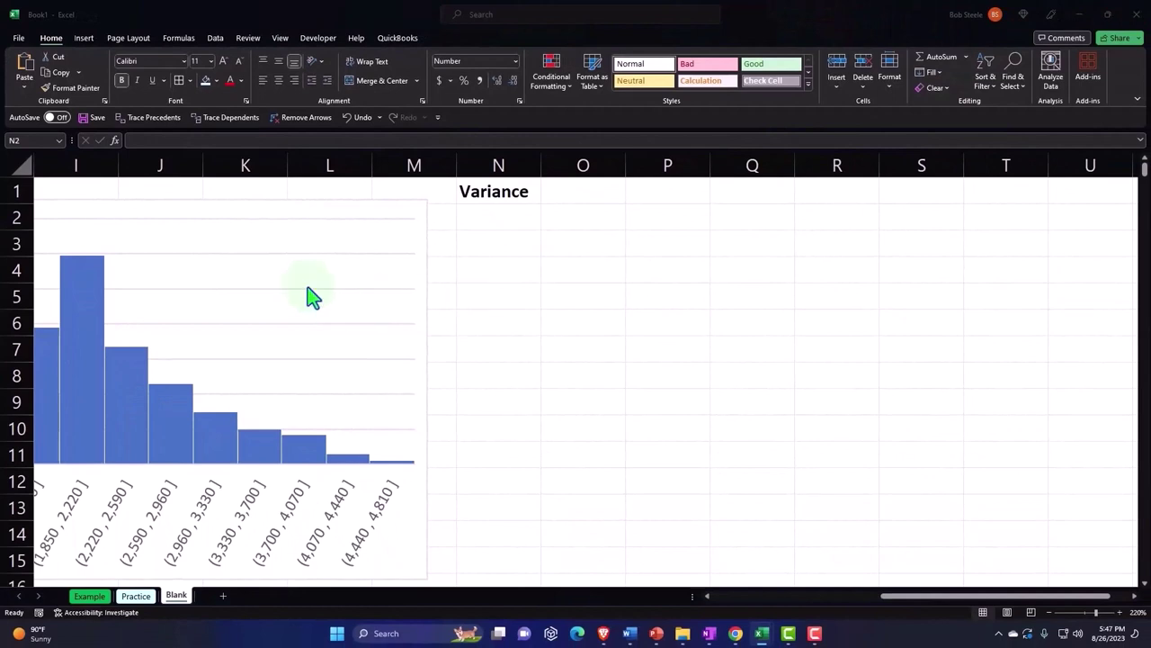
- Paste the variance equation below the heading and reduce it to 12 pt
key(ctrl+v)
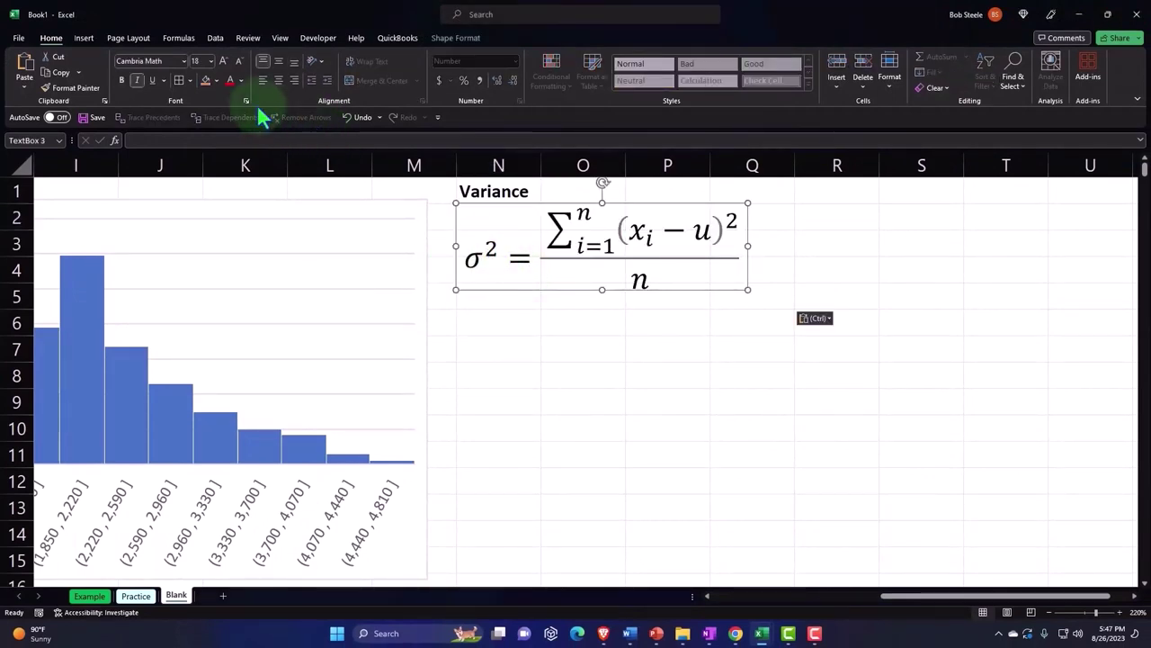
click(239, 61)
click(239, 61)
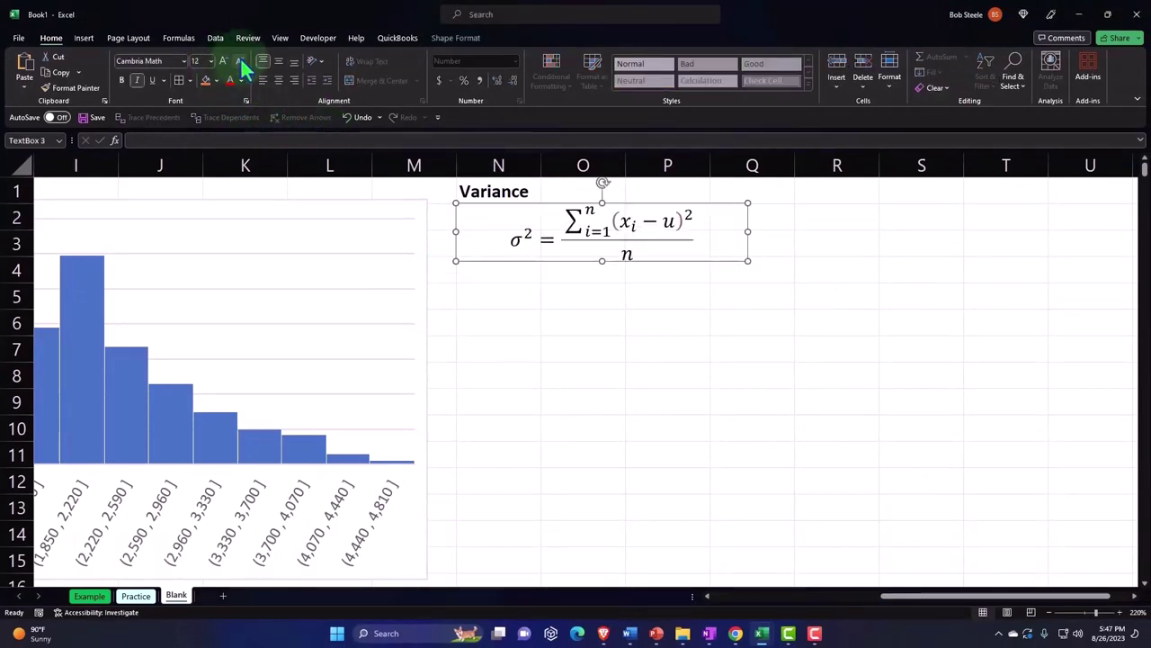
click(239, 61)
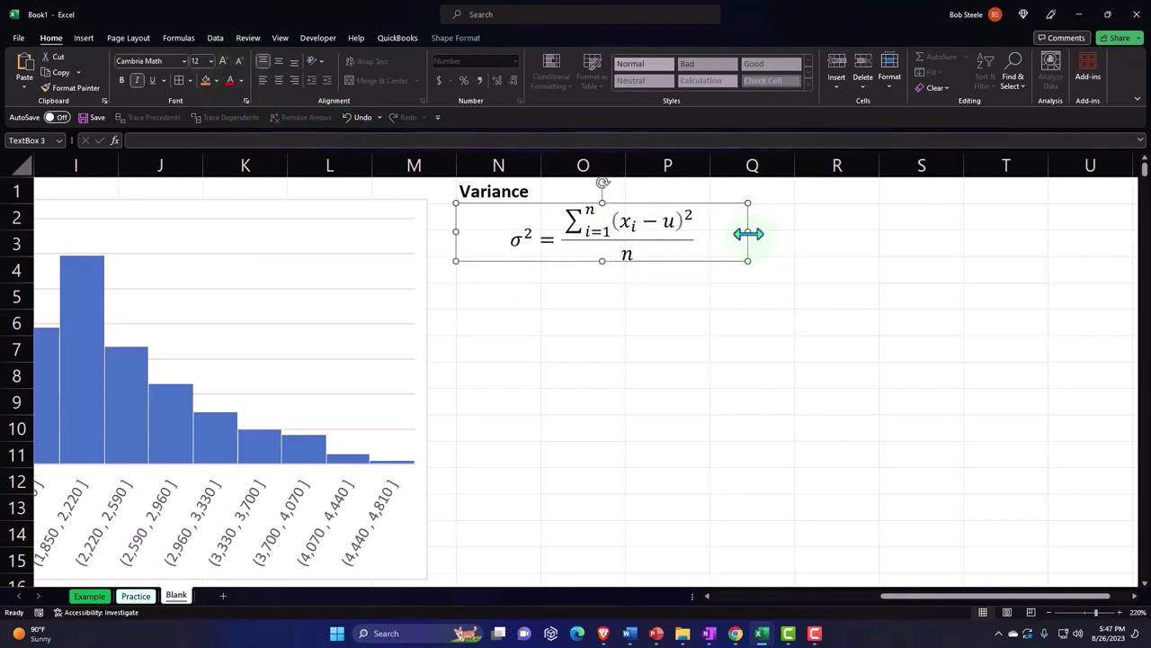
- Narrow the variance equation box to fit, then discard a handwritten x-bar ink equation
drag(747, 232, 647, 238)
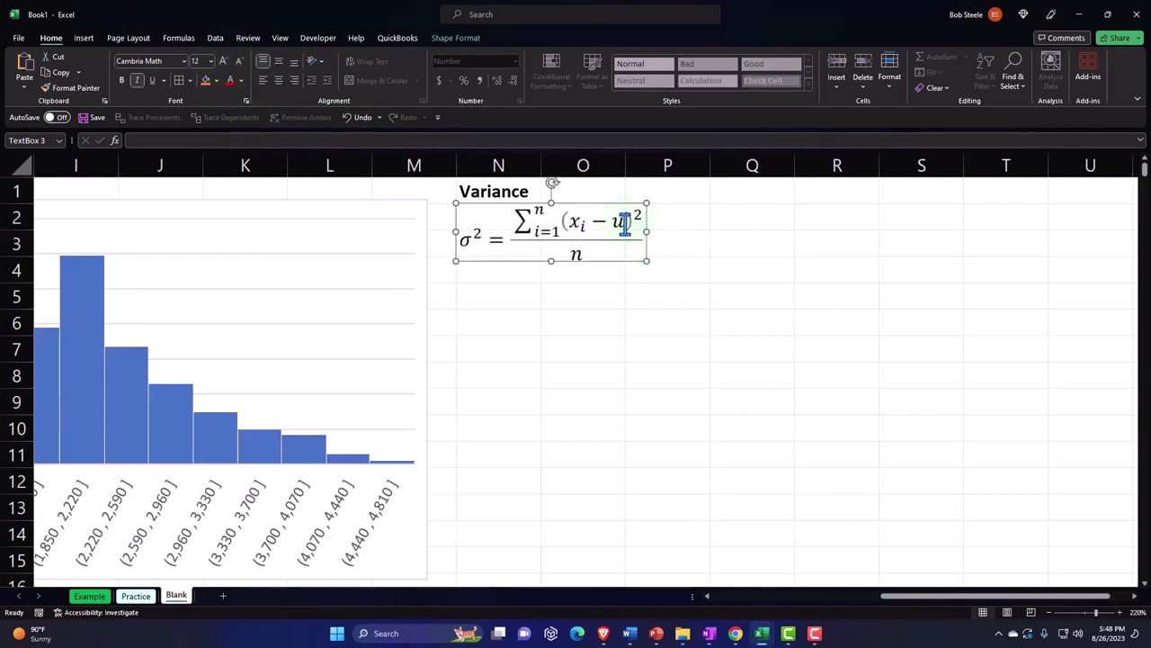
click(83, 38)
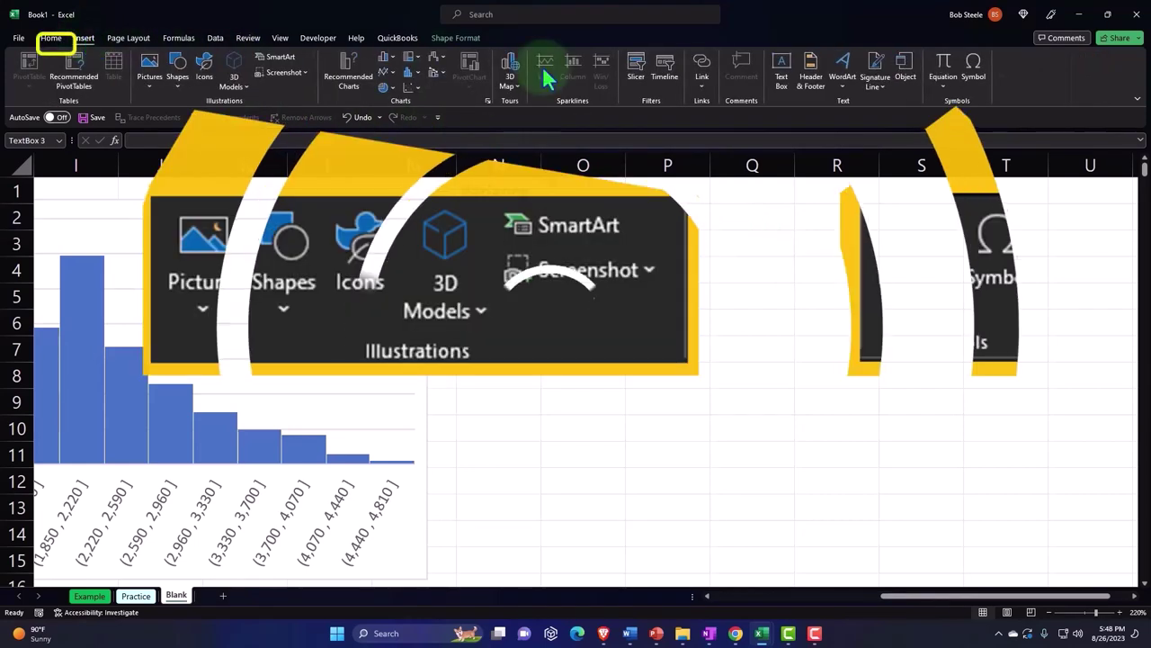
click(949, 72)
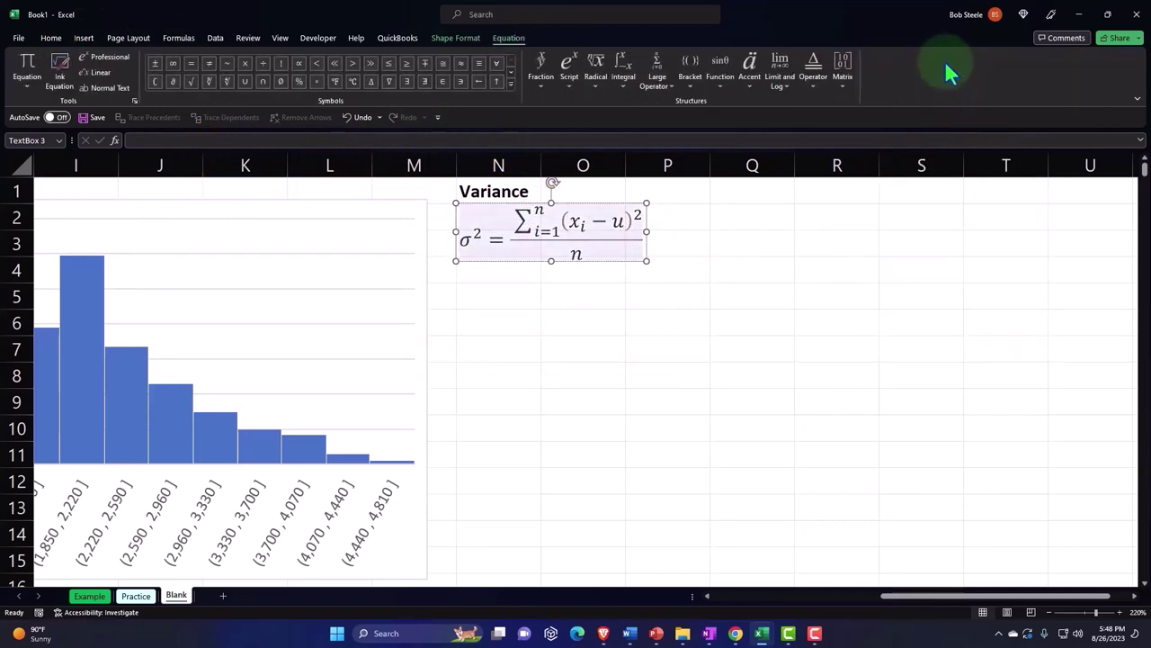
click(61, 65)
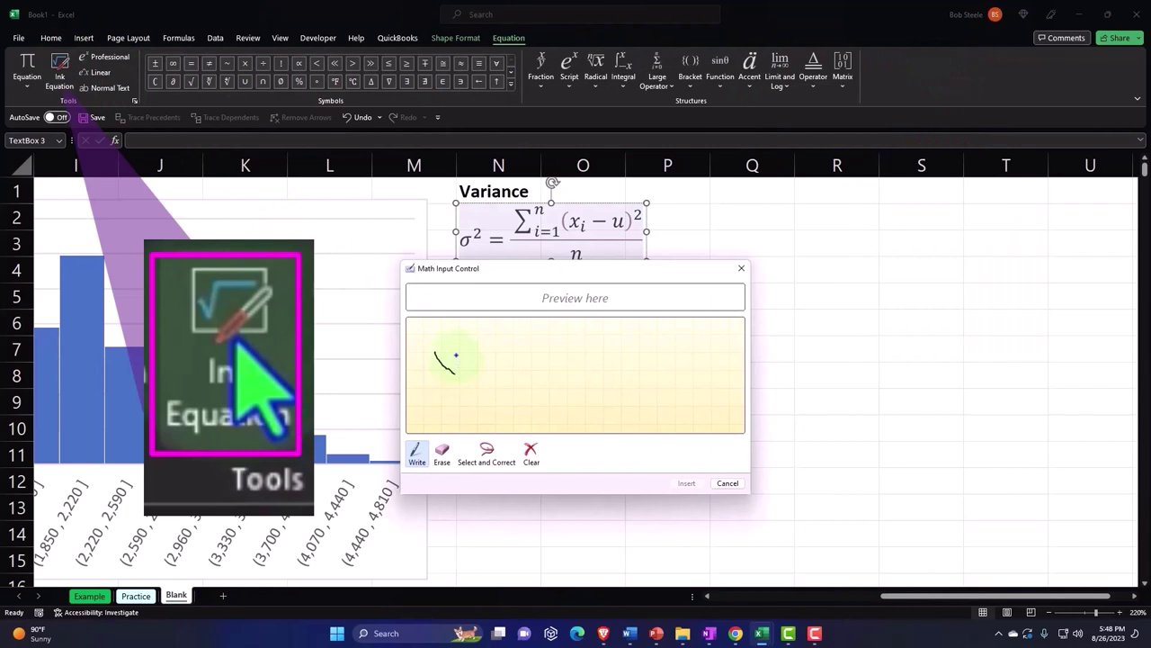
drag(455, 355, 437, 367)
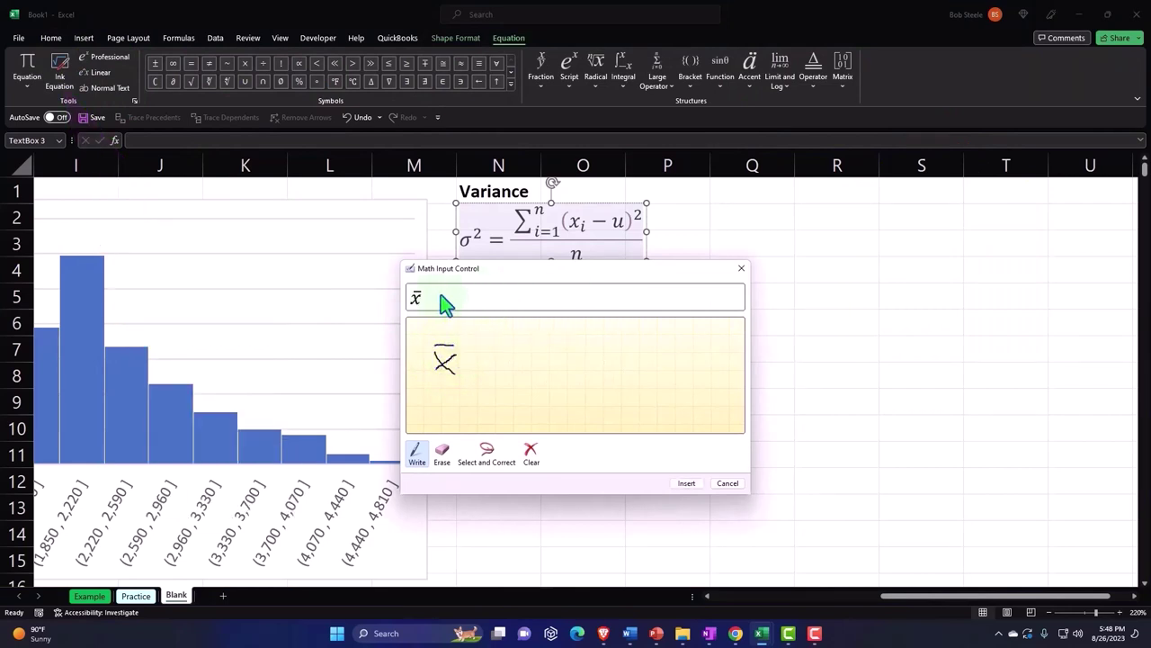
click(739, 270)
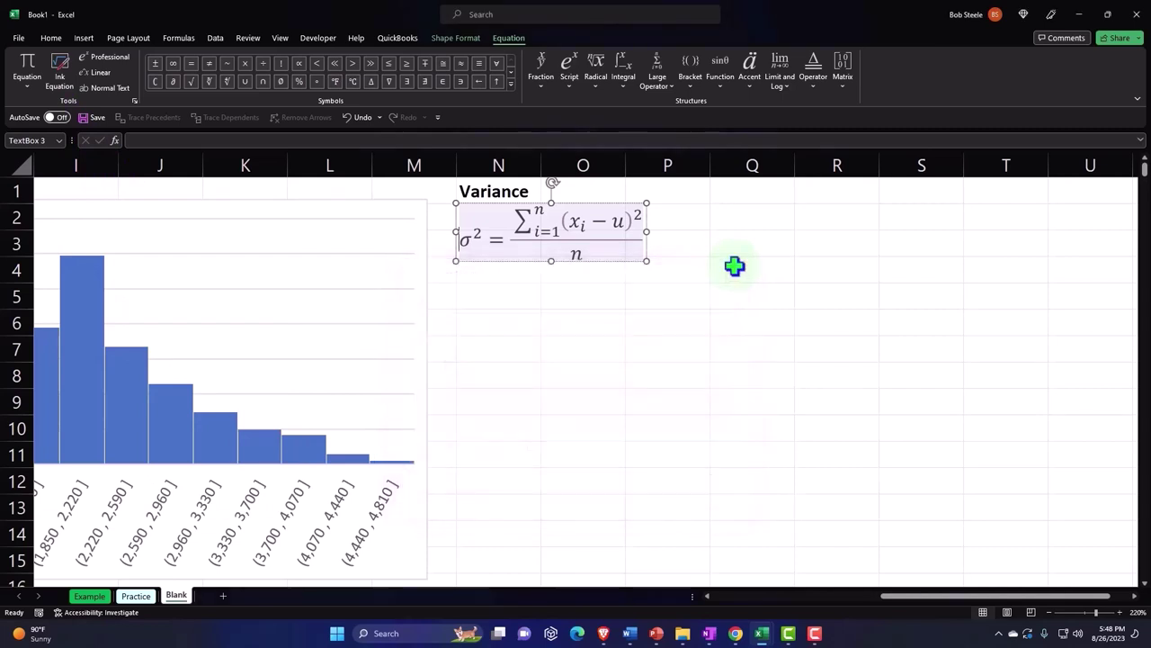
- Give the variance equation box an orange fill
click(50, 38)
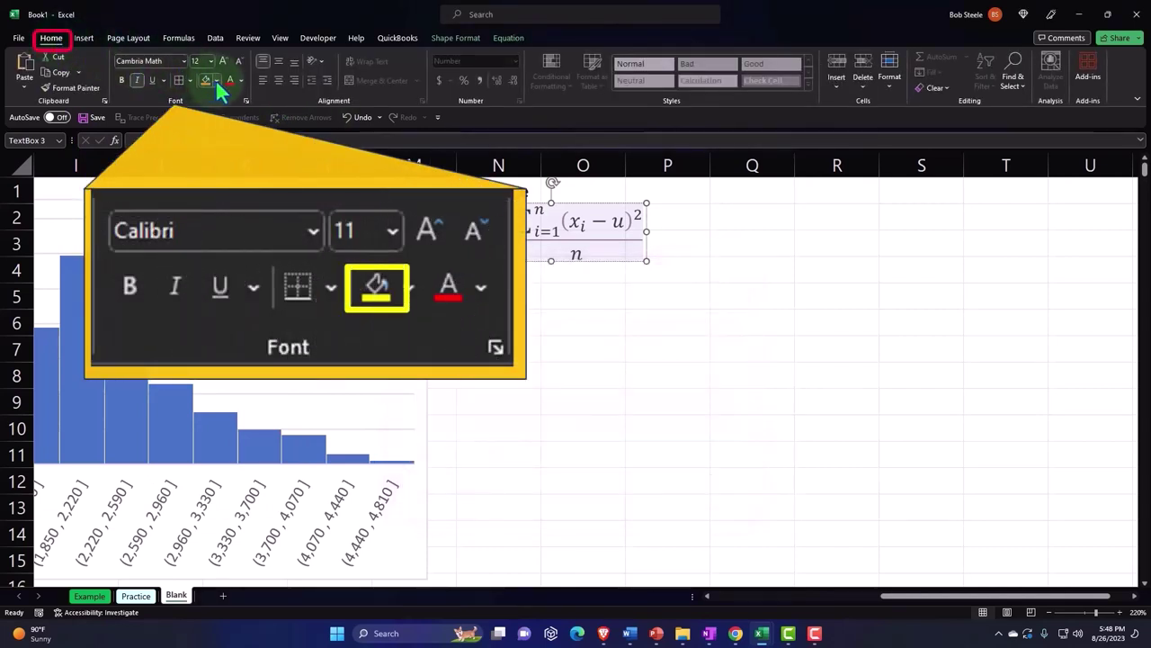
click(216, 81)
click(226, 212)
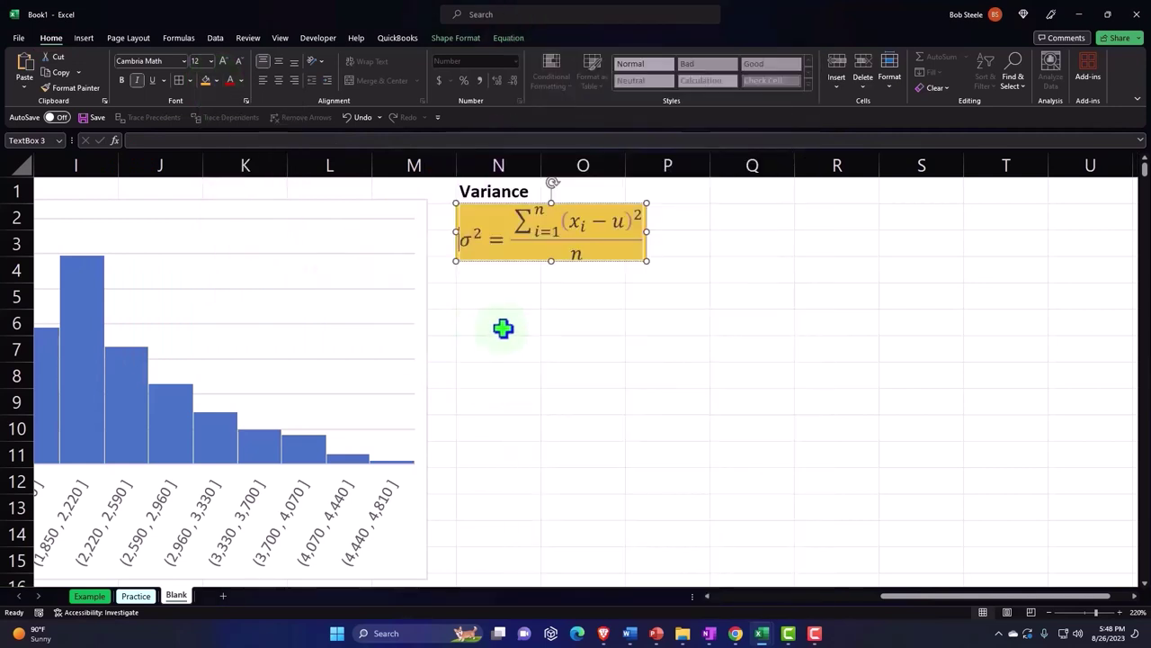
- Fill the Variance heading across N1:P1 black with white text
click(490, 189)
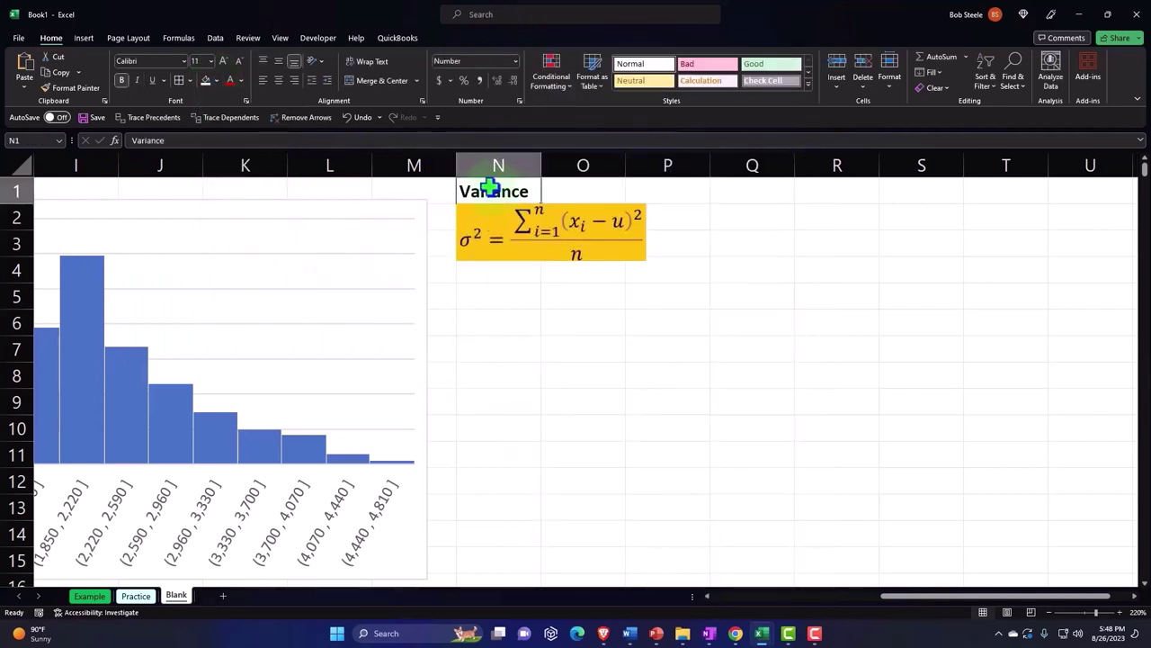
drag(490, 187, 666, 187)
click(214, 80)
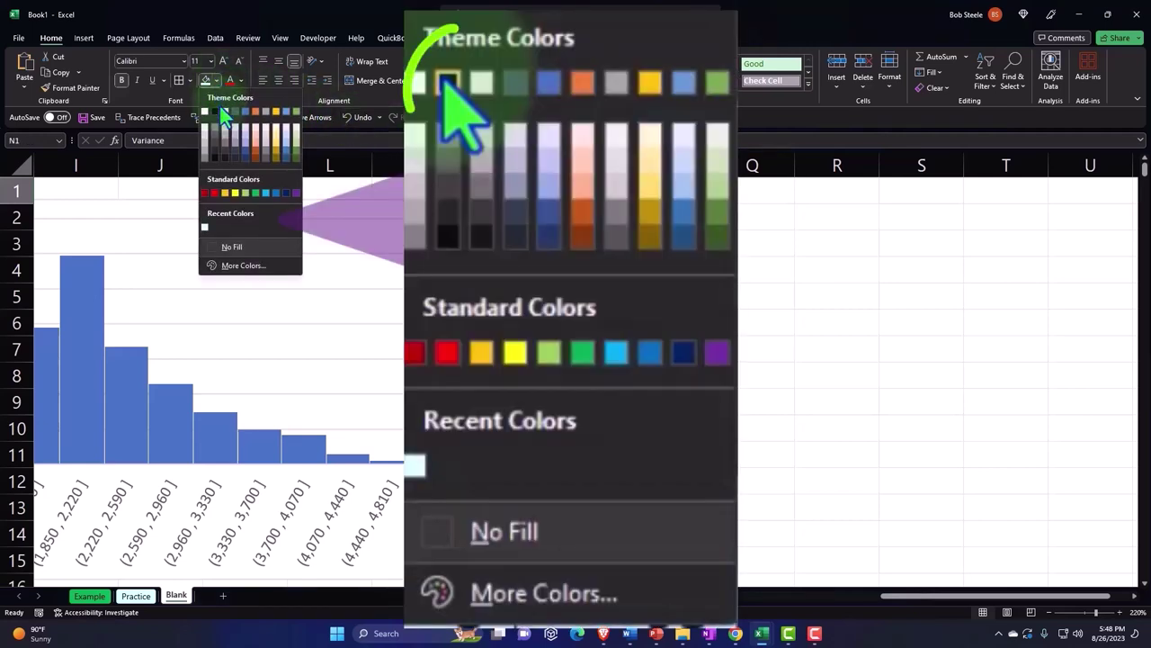
click(214, 111)
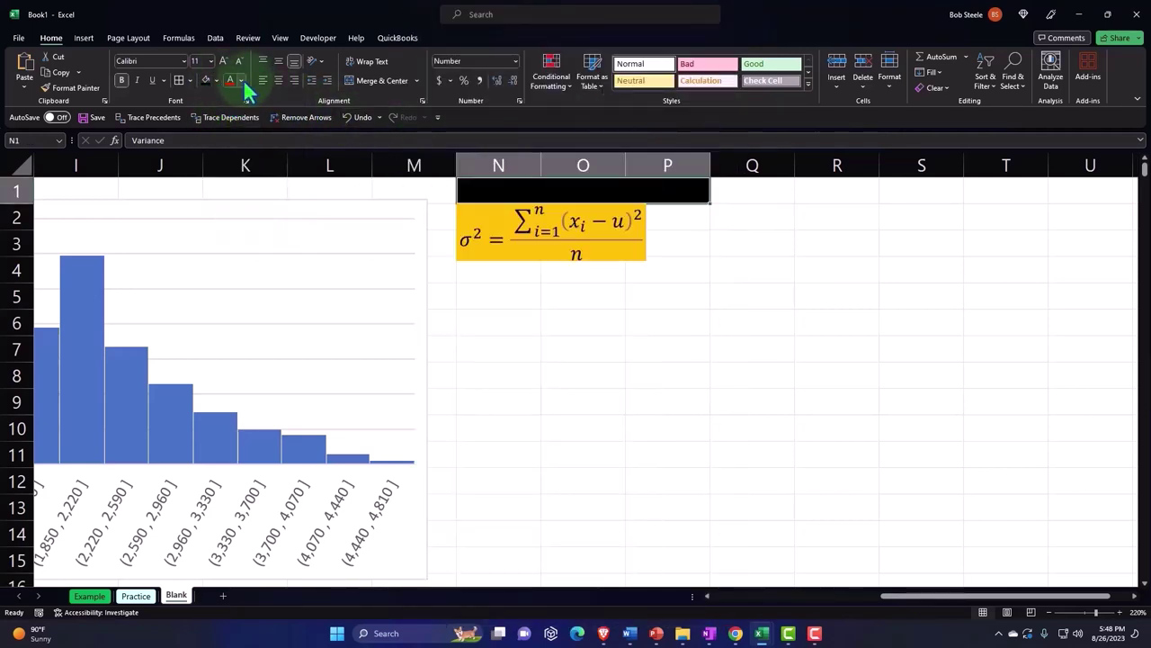
click(241, 81)
click(230, 129)
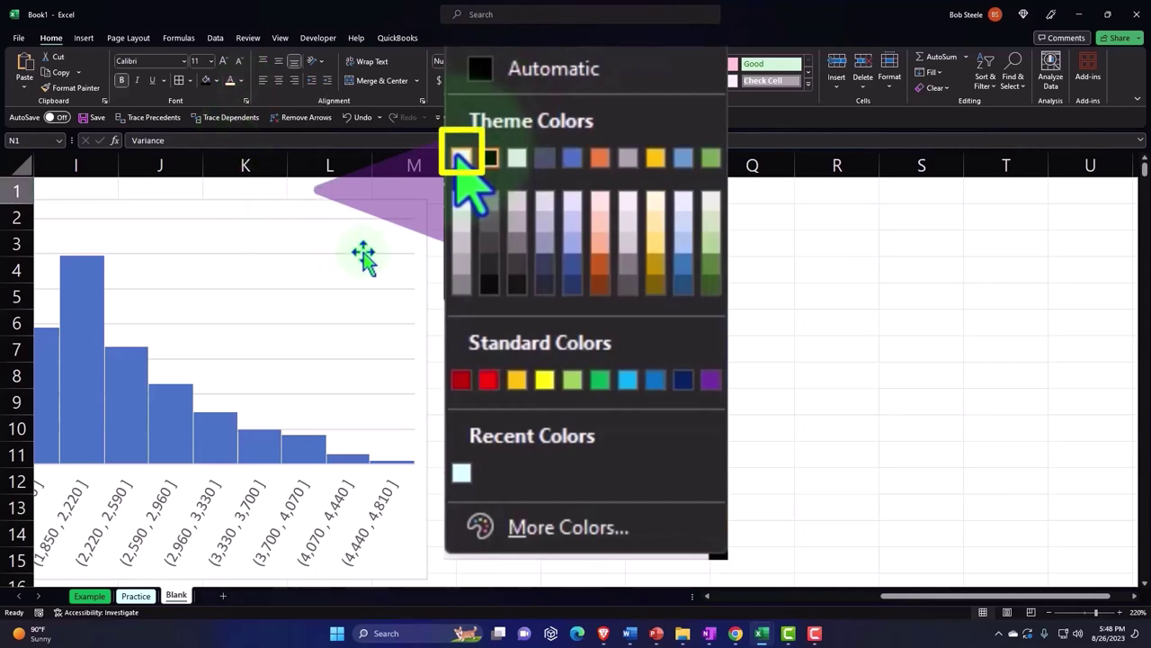
click(484, 306)
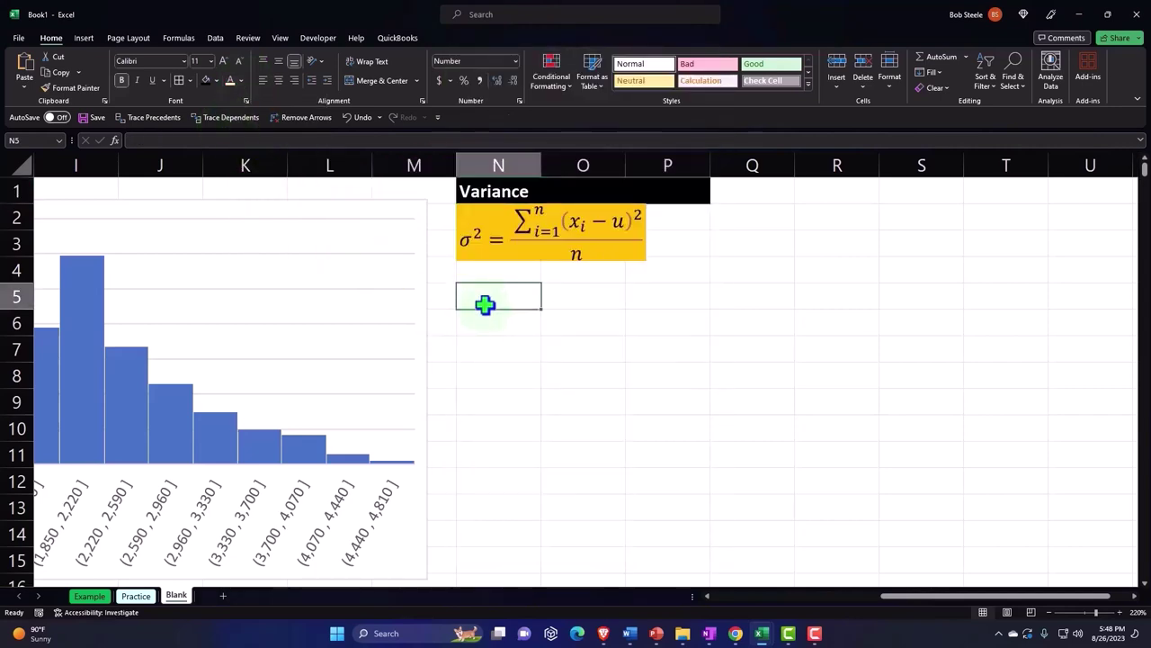
- Add a 'Standard Deviation' heading in N5 with a gold-filled 12 pt equation below
text(Standard)
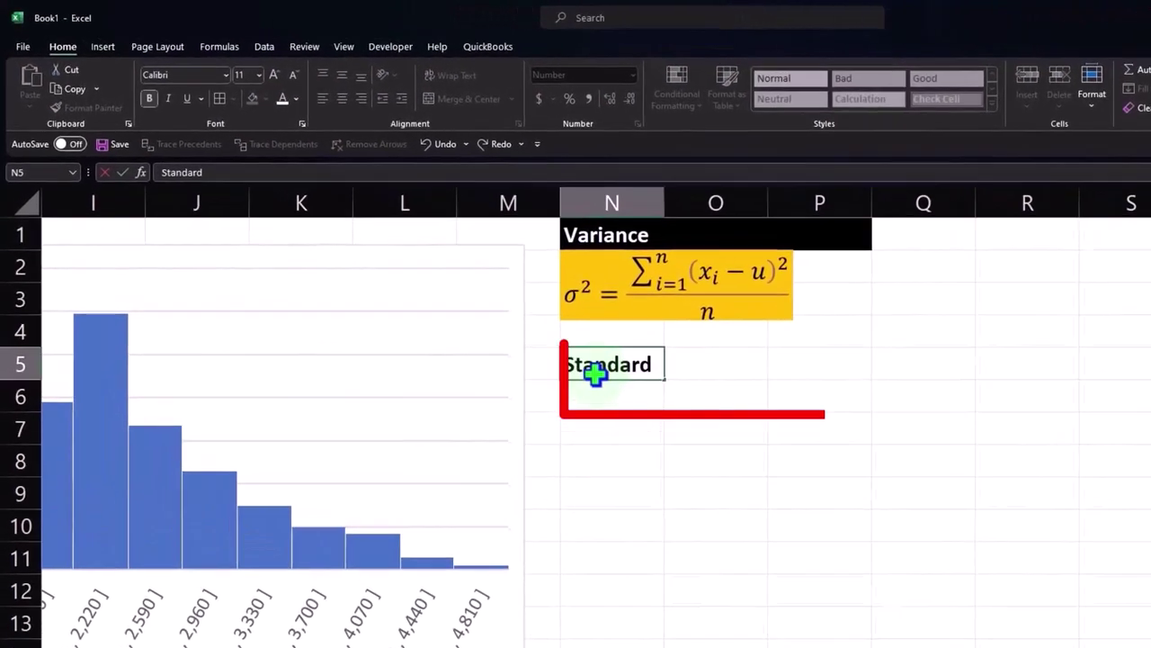
text( Devia)
text(tion)
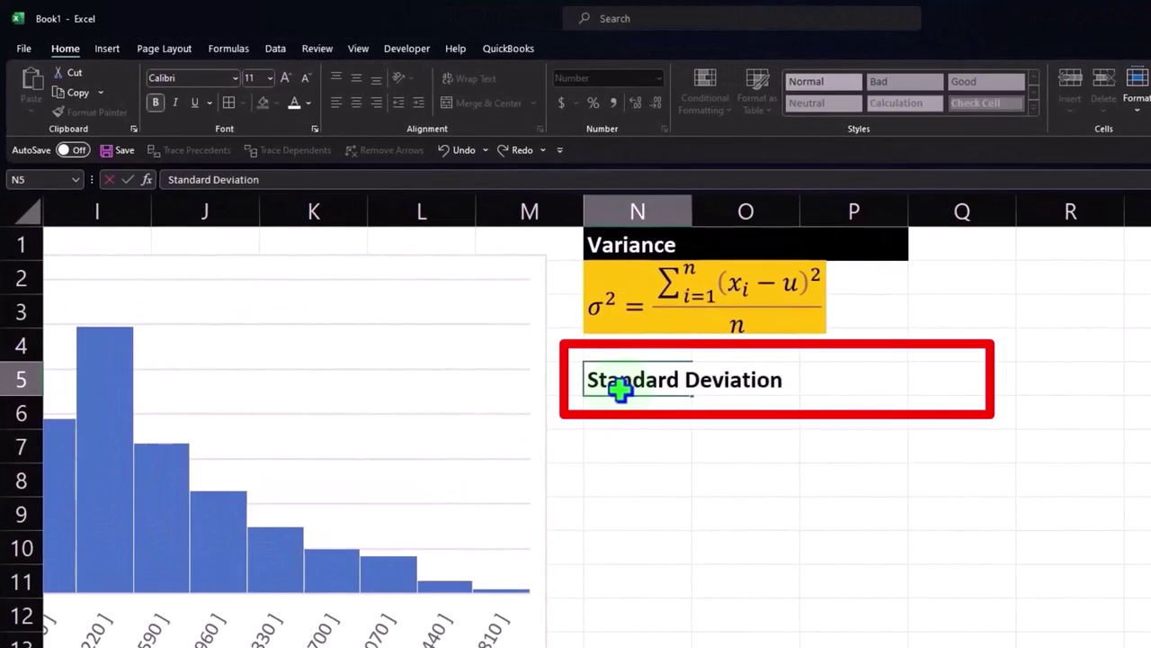
key(ctrl+Return)
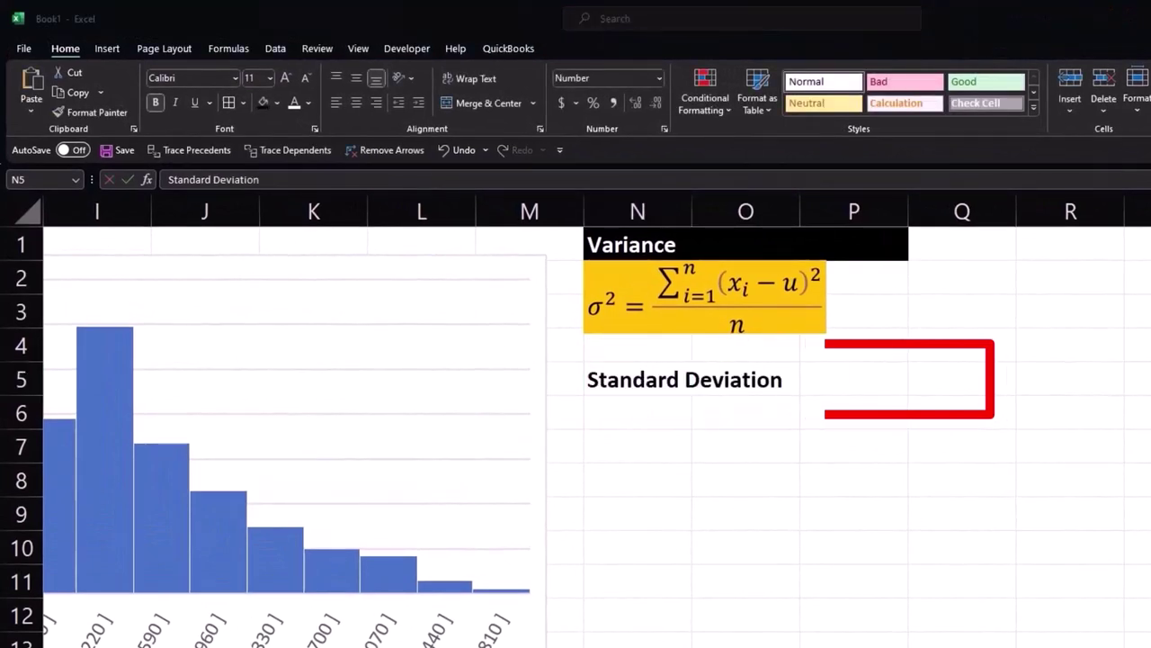
key(alt+Tab)
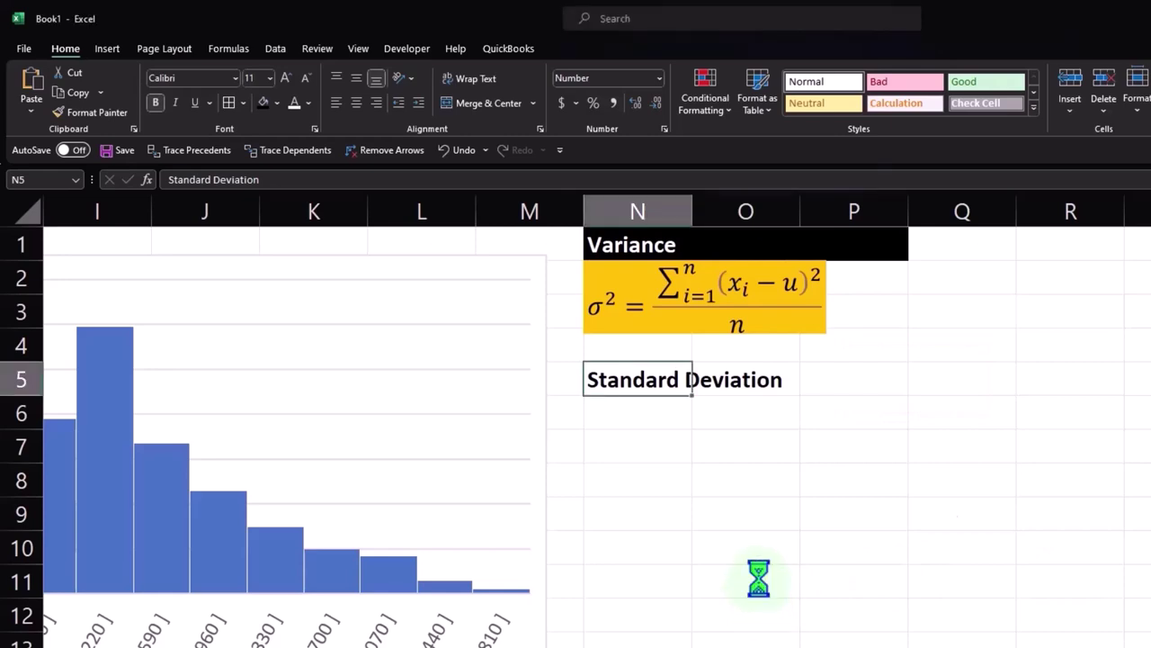
key(ctrl+v)
drag(814, 481, 818, 538)
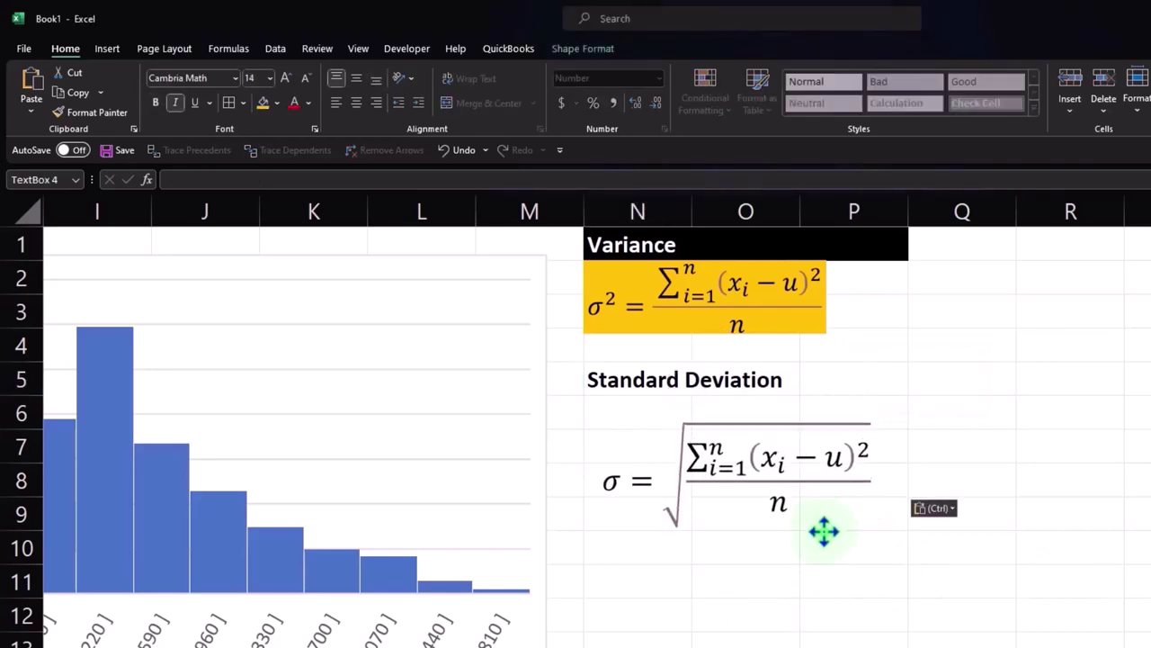
click(307, 78)
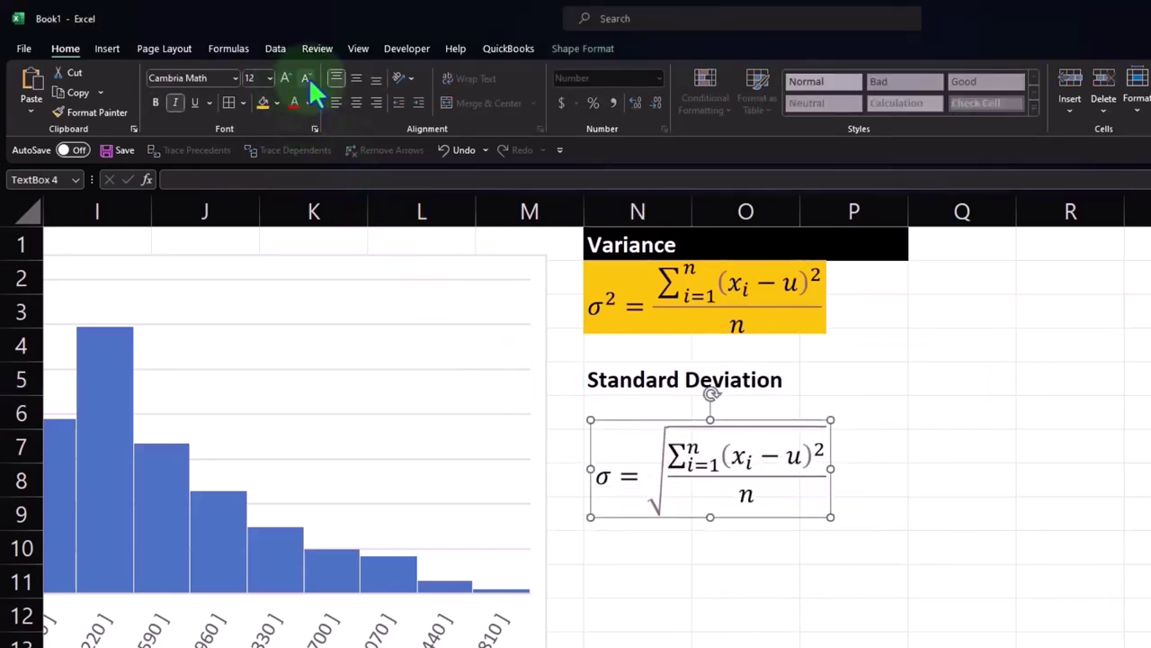
click(262, 101)
- Fill the Standard Deviation heading across N5:P5 black with white text
drag(623, 380, 825, 380)
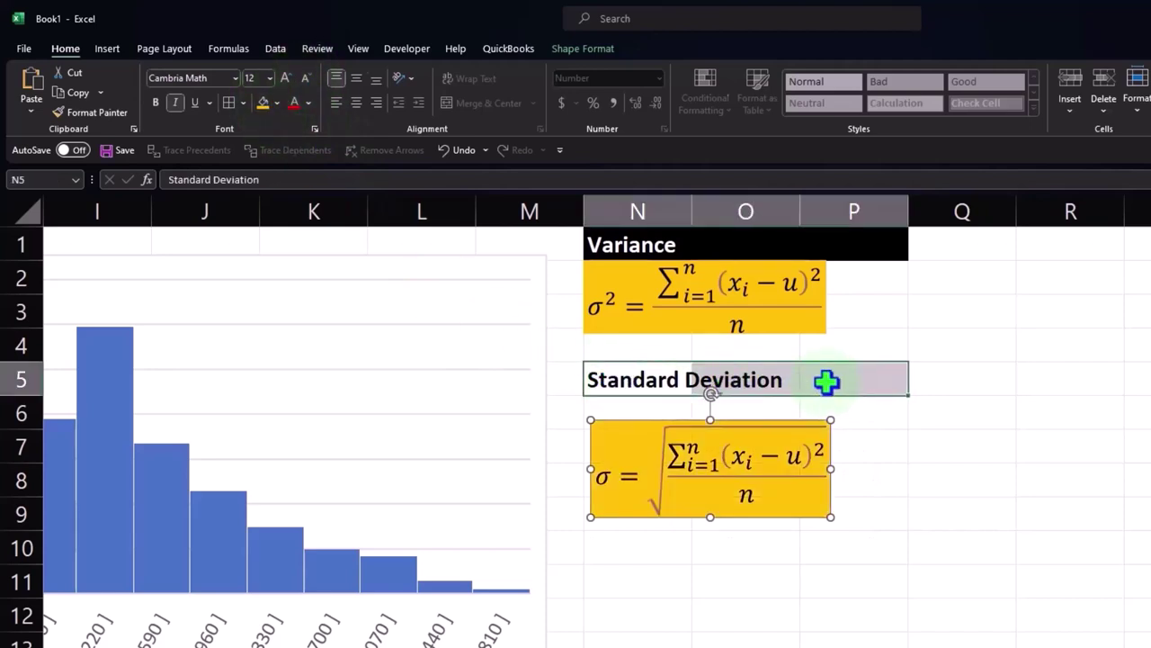
click(265, 107)
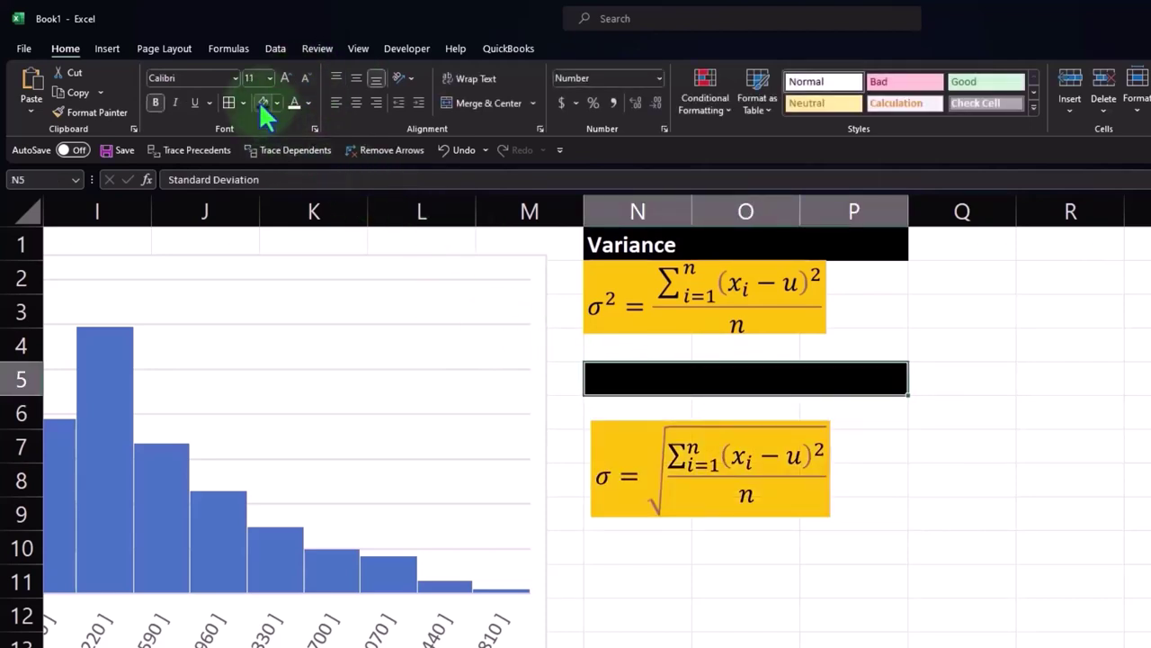
click(293, 99)
click(724, 575)
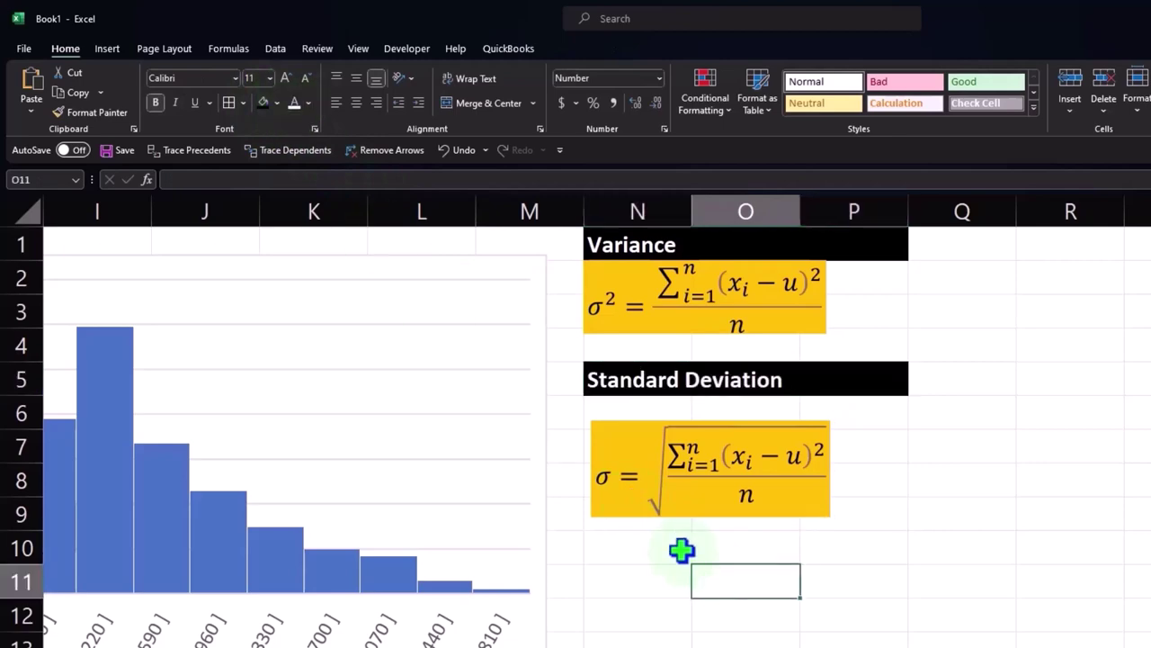
click(643, 519)
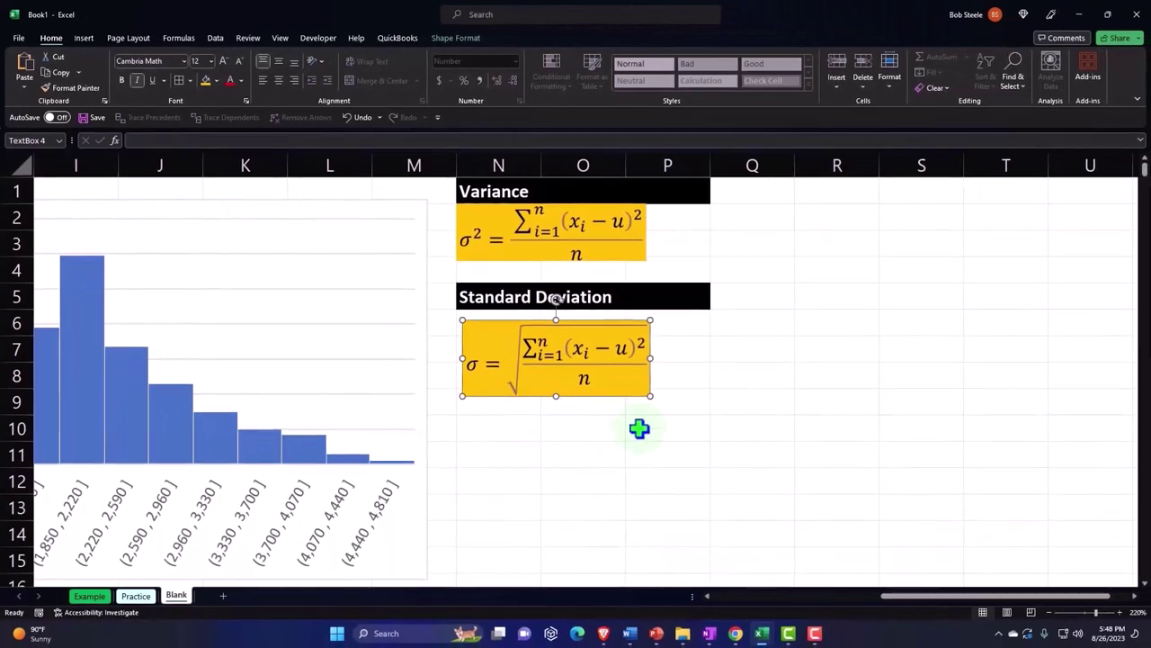
click(833, 437)
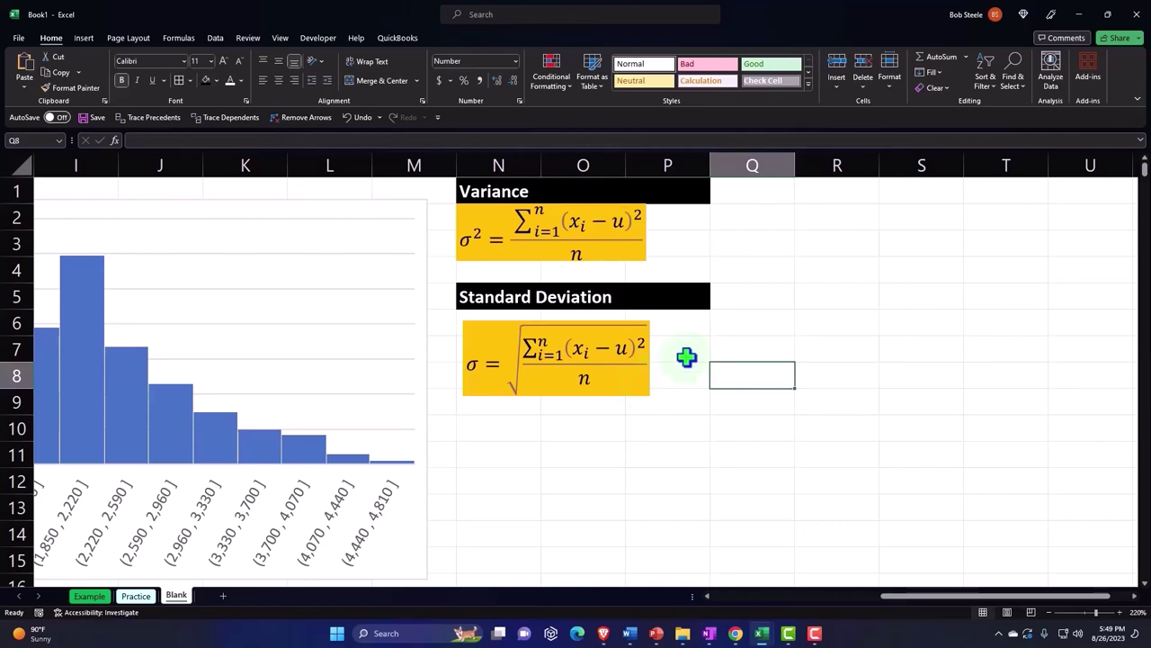
drag(899, 597, 621, 613)
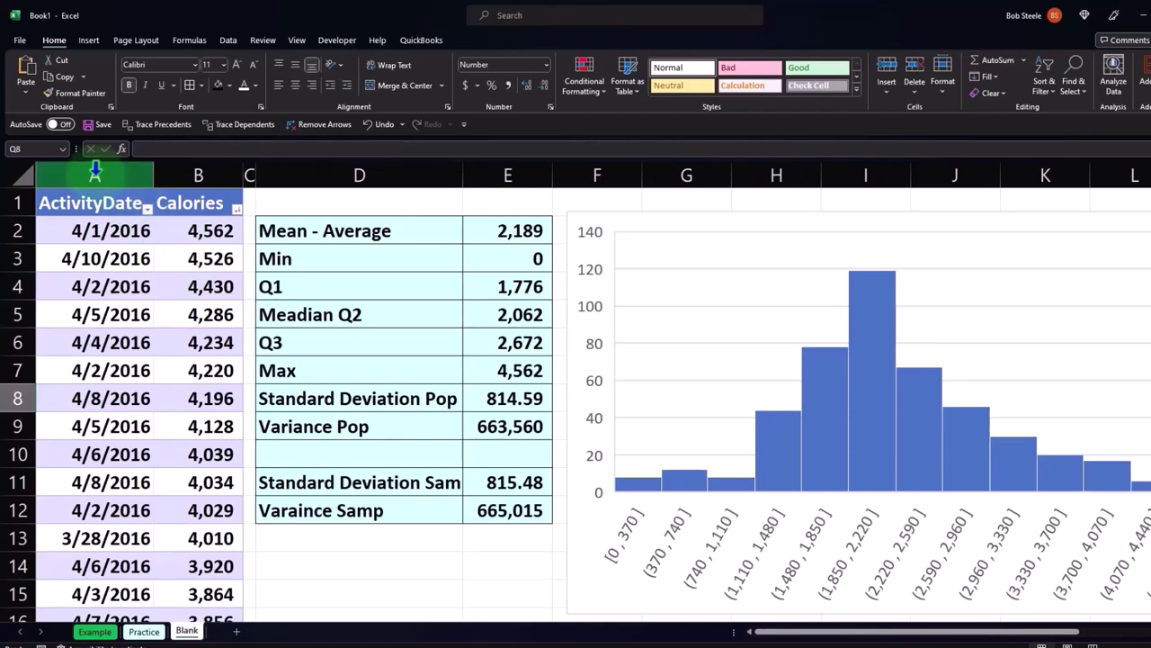
- Copy the ActivityDate and Calories columns A:B
drag(94, 171, 157, 176)
right_click(176, 255)
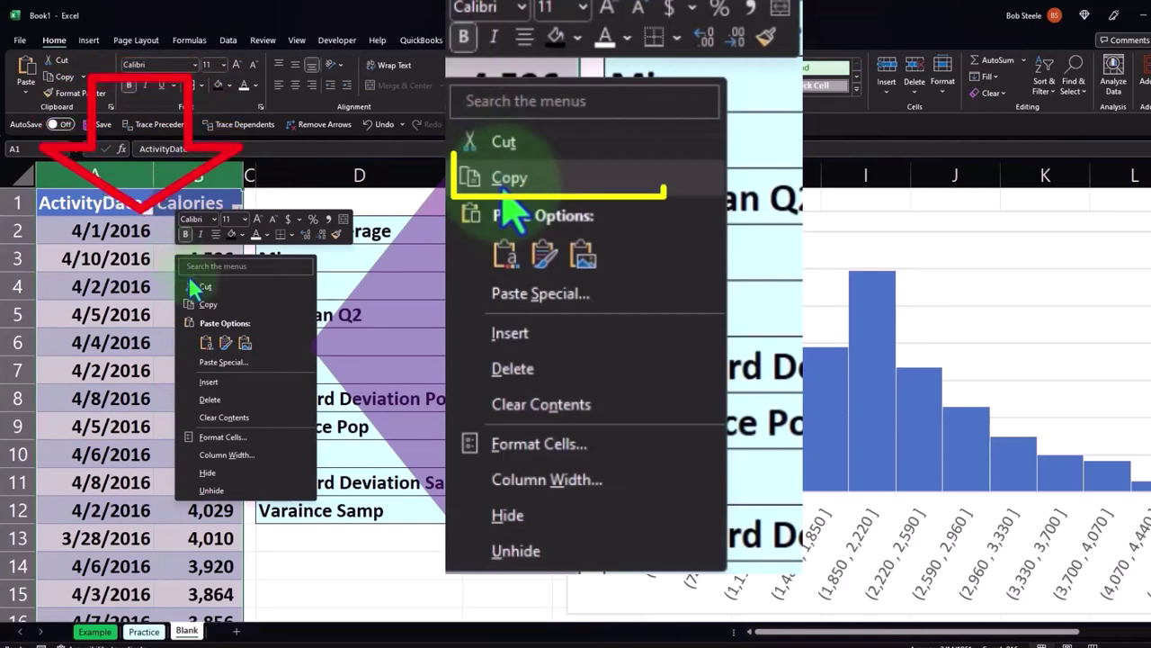
click(208, 306)
- Paste the copied columns starting at R1 and narrow column Q beside the equations
click(437, 250)
key(Right)
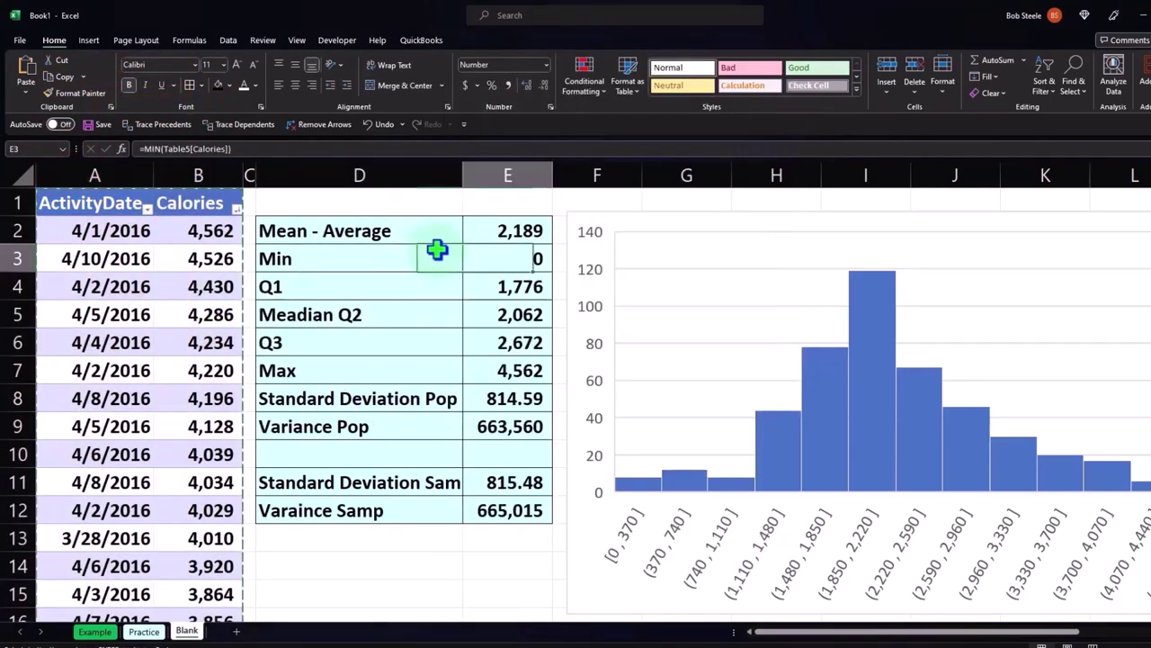
key(Right)
key(Right)
key(Right)
key(Right)
key(Right)
key(Right)
key(Right)
key(Right)
key(Right)
key(Right)
key(Right)
key(Right)
key(Right)
key(Right)
key(Right)
key(Right)
key(Right)
key(Right)
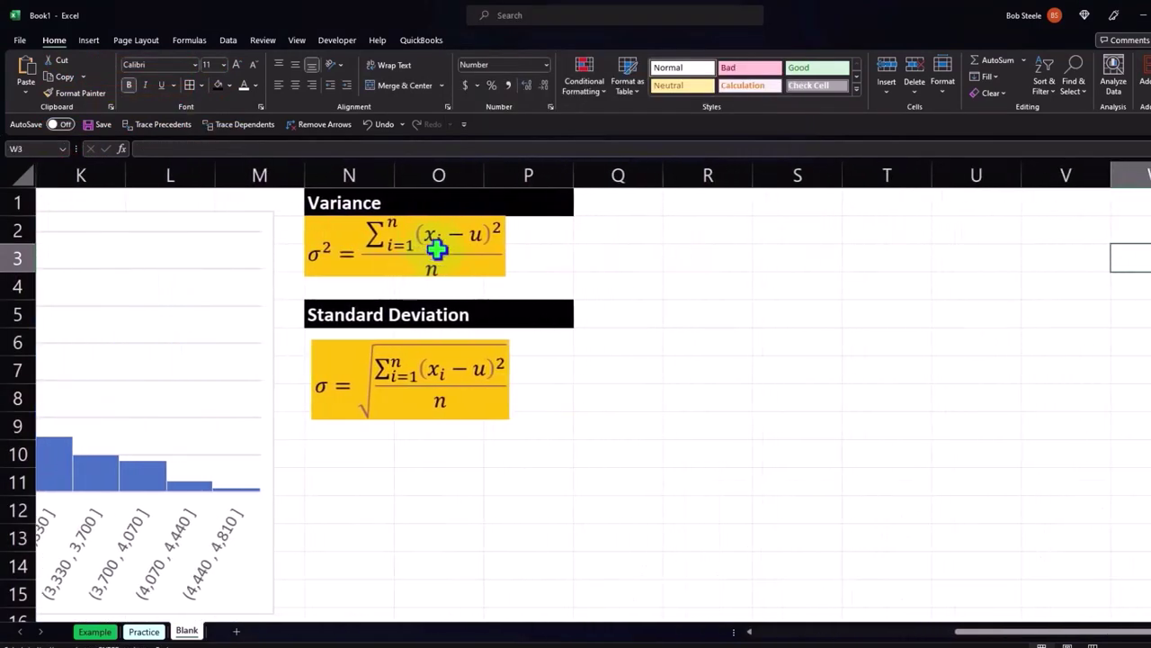
click(717, 203)
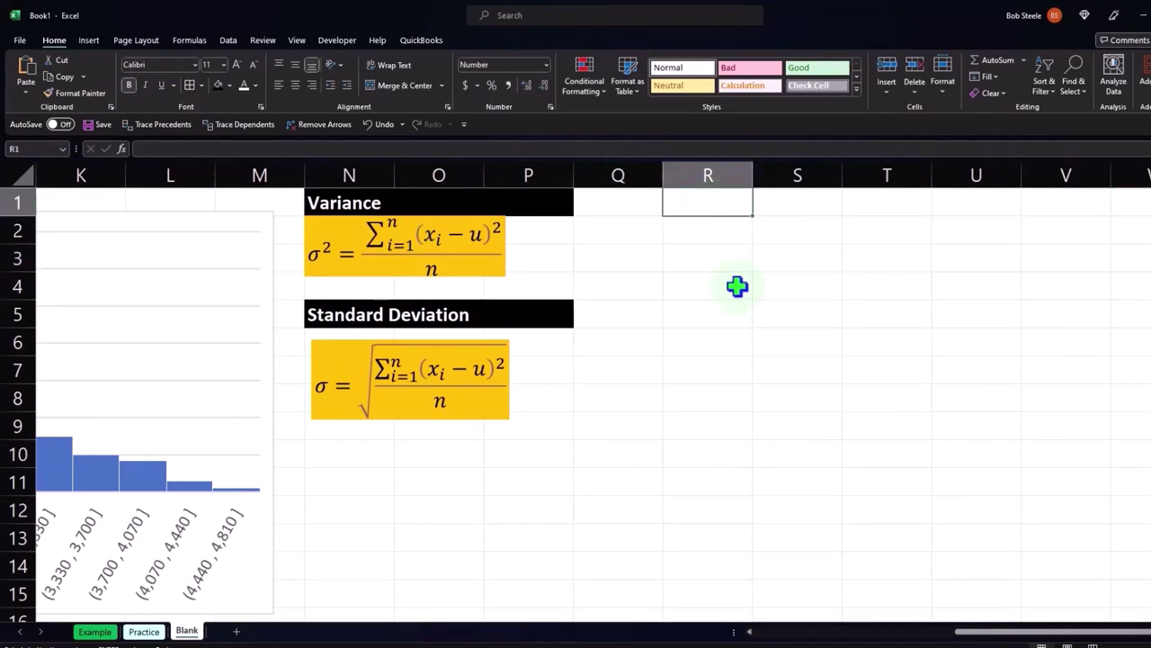
right_click(707, 200)
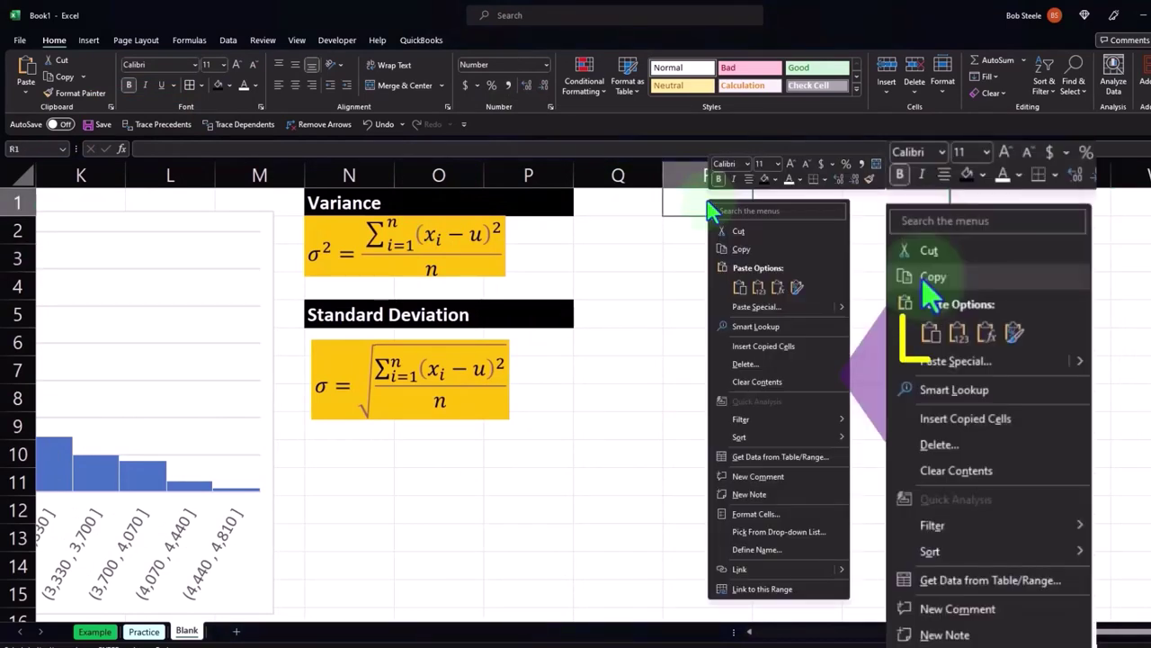
click(743, 288)
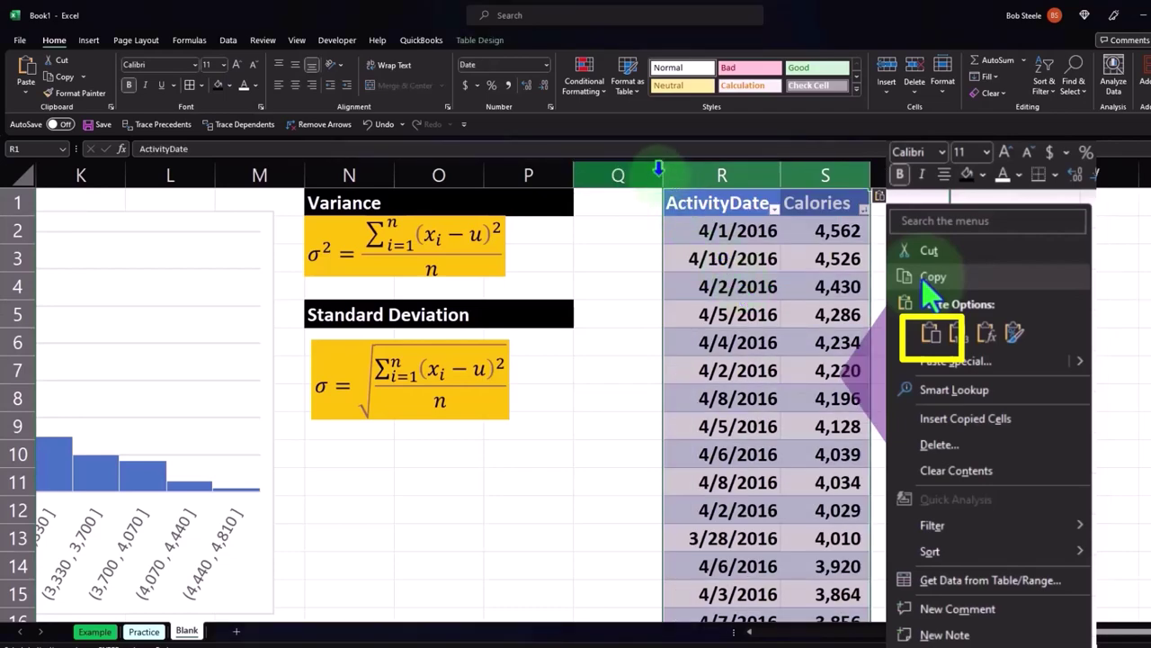
drag(659, 171, 550, 171)
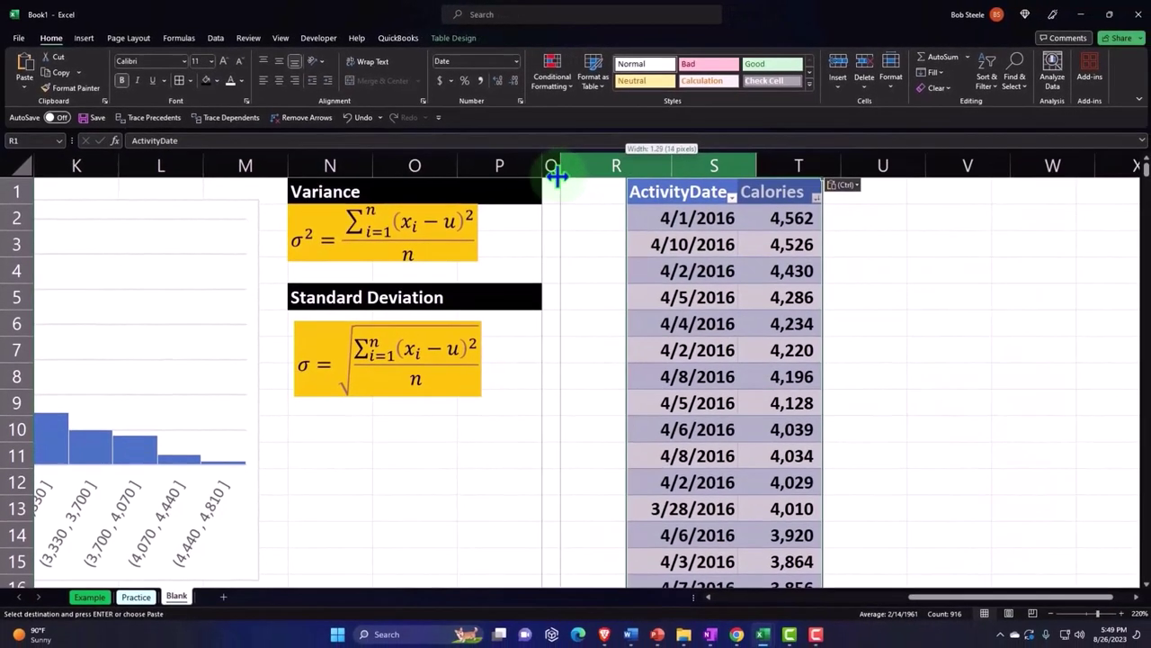
click(794, 194)
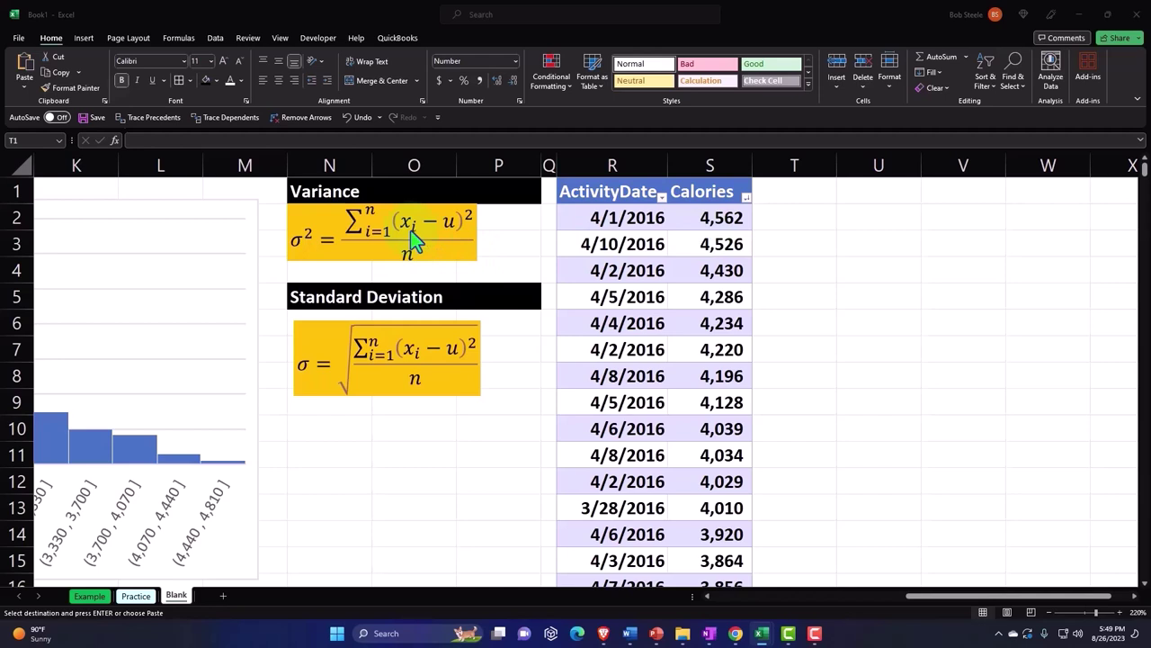
- Enter the heading 'Mean' in T1 and begin a formula with = in T2
click(819, 198)
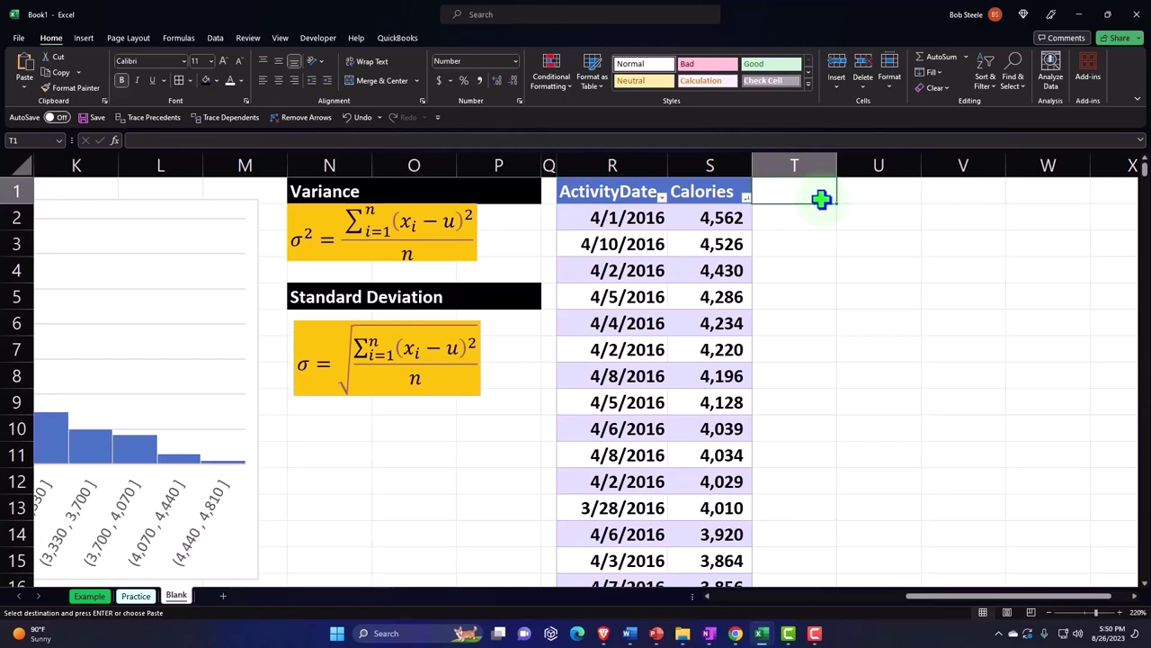
text(M)
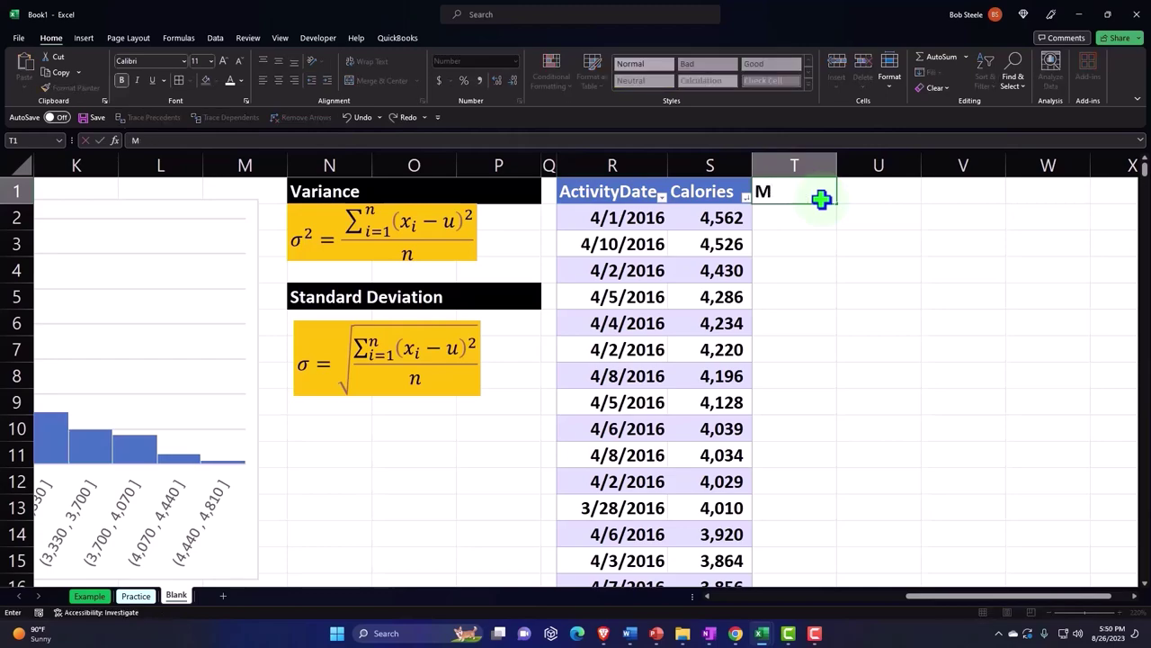
text(ean)
key(Return)
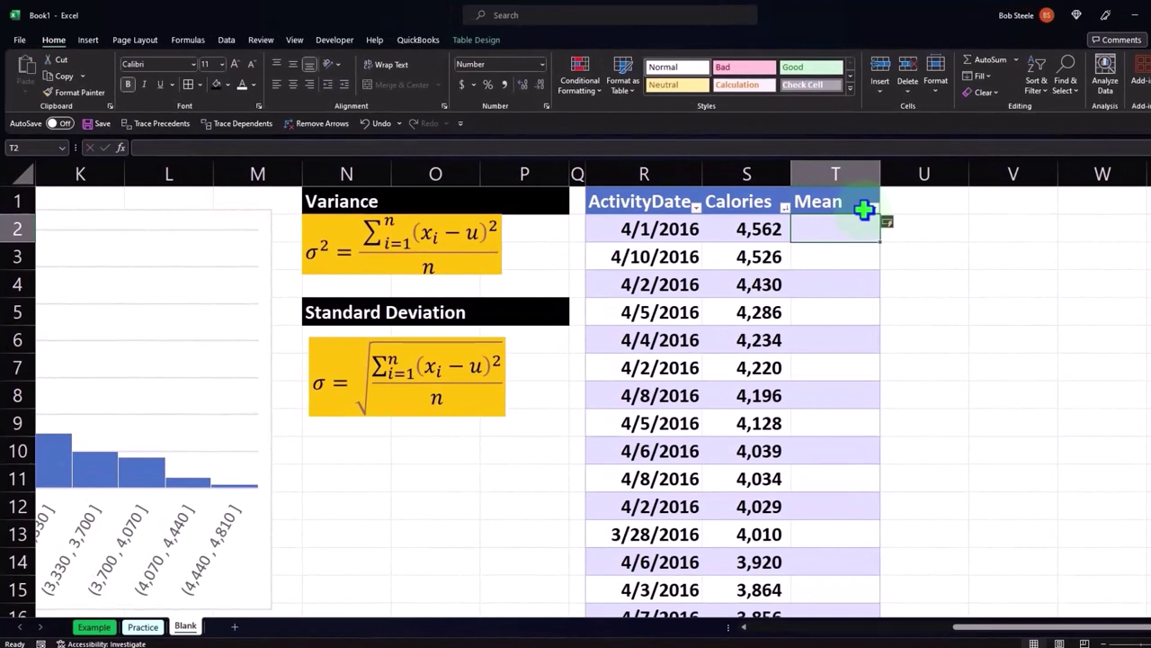
text(=)
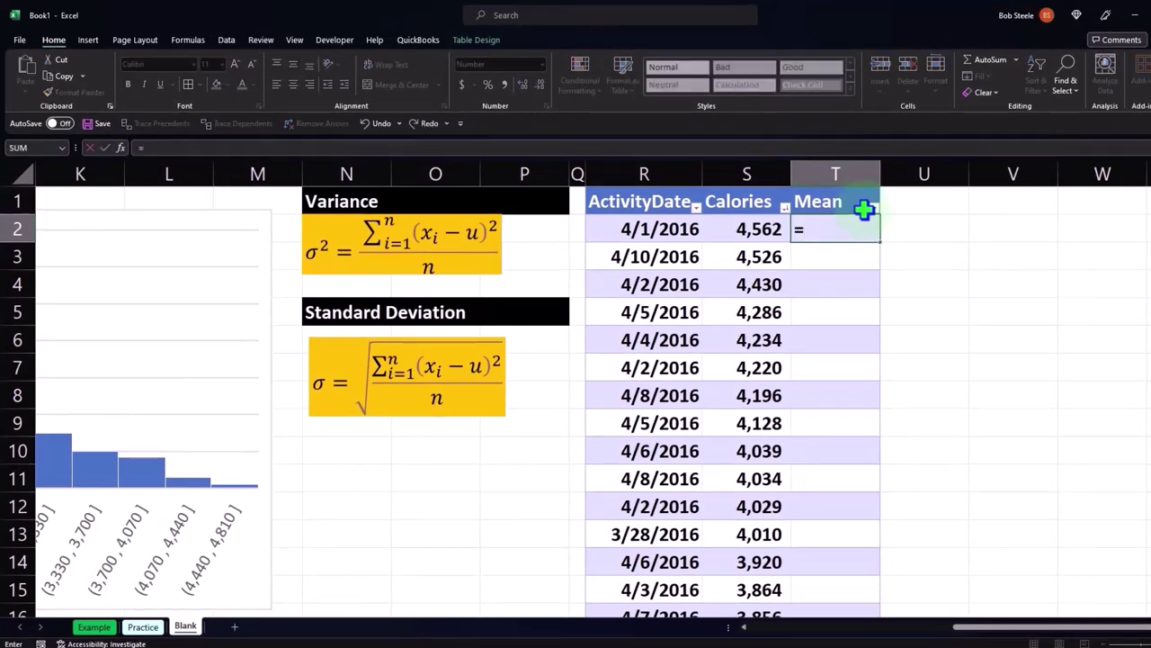